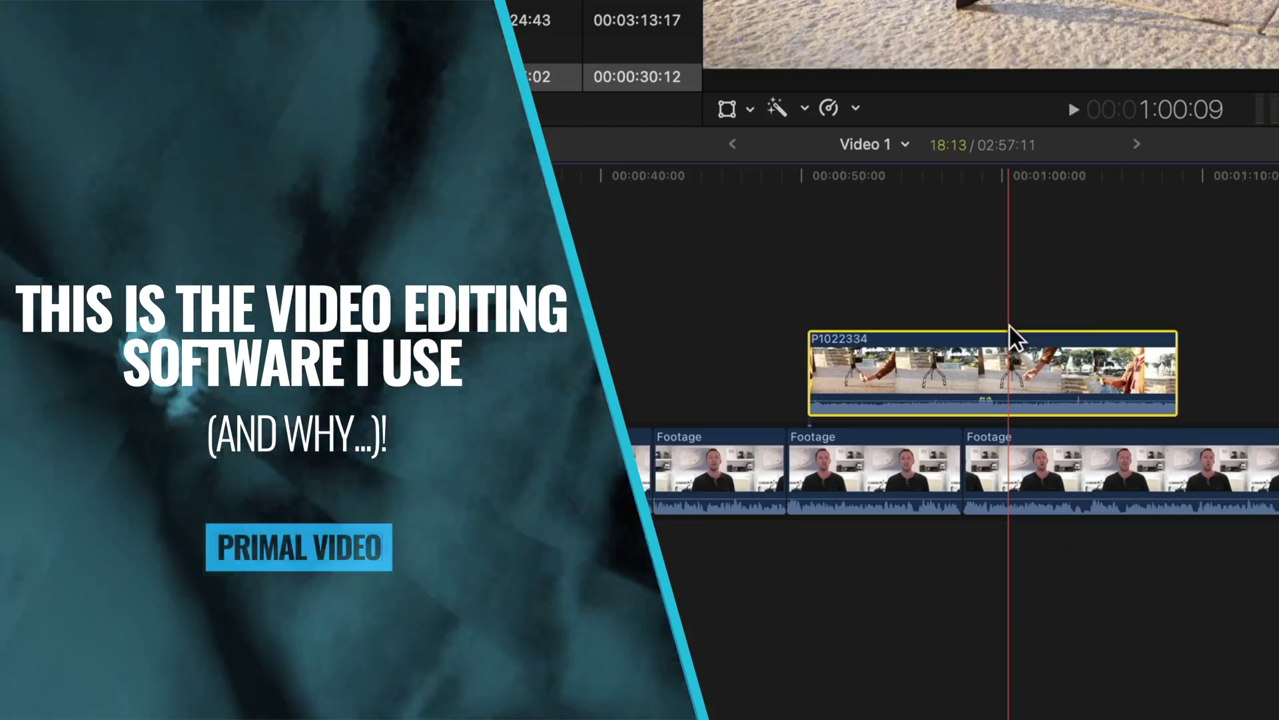
Step: Split the long clip in two and shorten one clip to 6.44 seconds
{"action": "left_click", "coordinate": [1009, 330]}
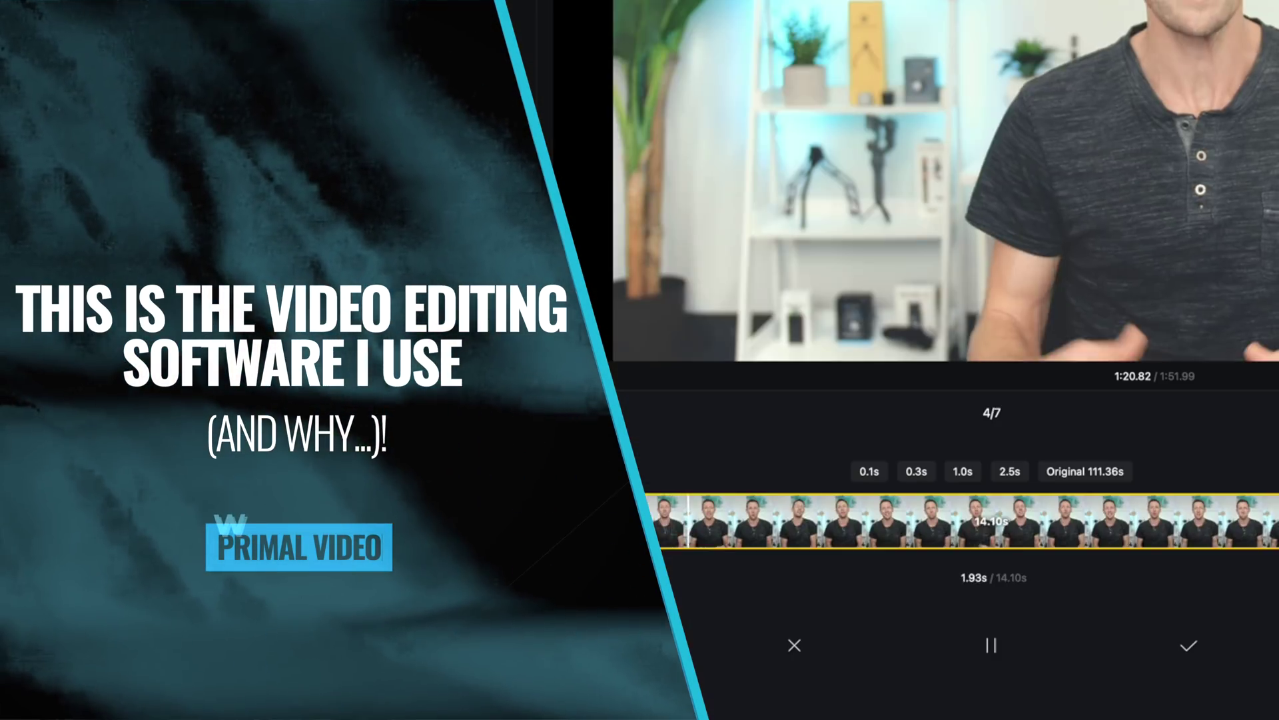
{"action": "left_click", "coordinate": [862, 530]}
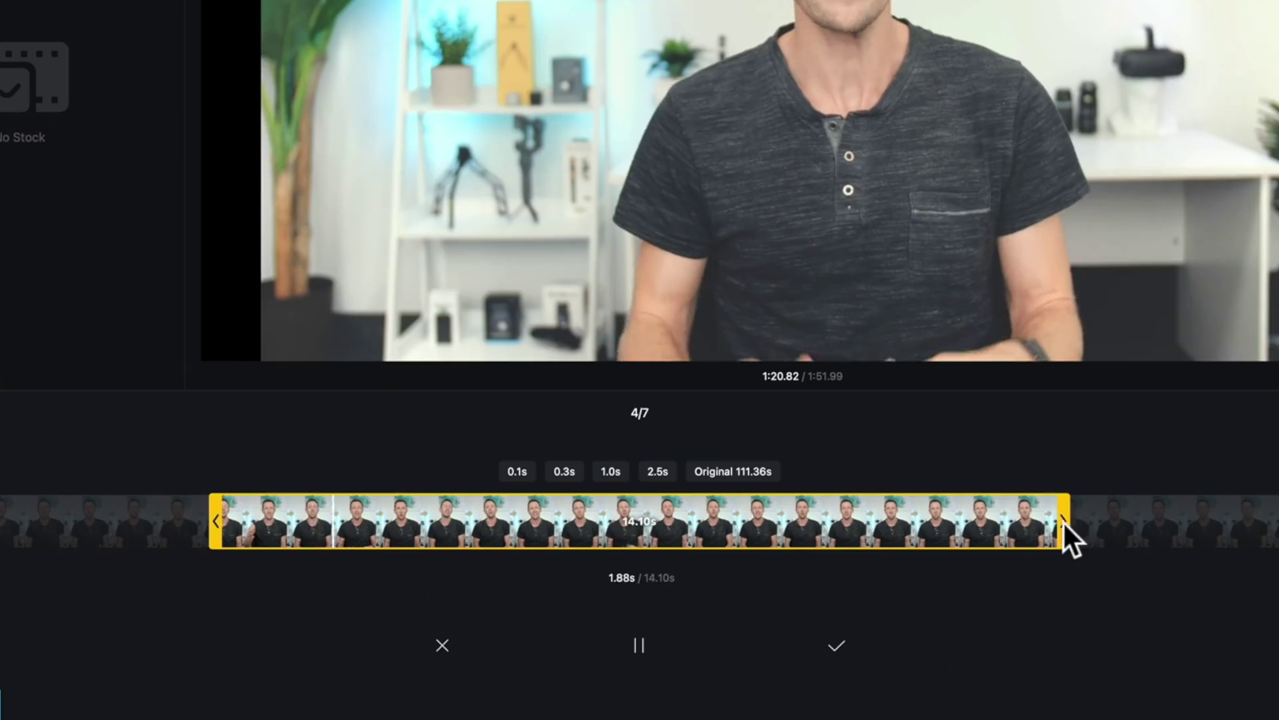
{"action": "left_click_drag", "start_coordinate": [1065, 522], "coordinate": [574, 525]}
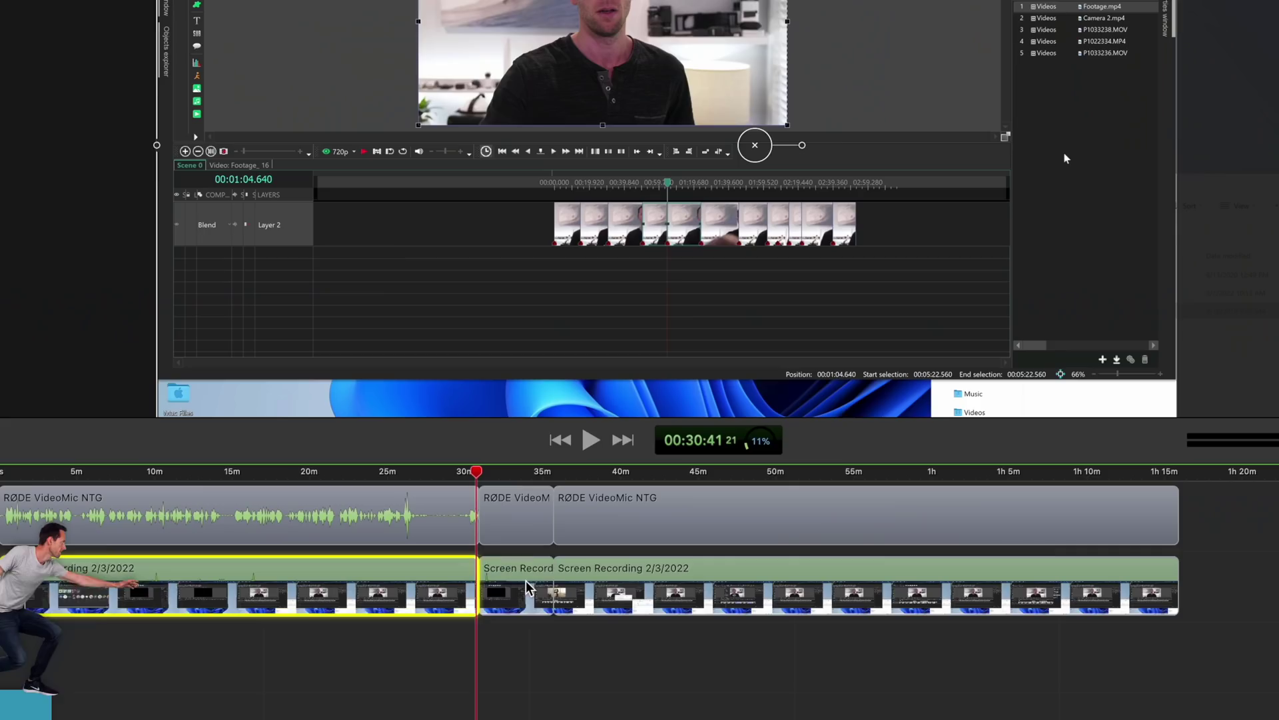
Step: Select a clip and delete the first line of the transcript paragraph
{"action": "left_click", "coordinate": [525, 511]}
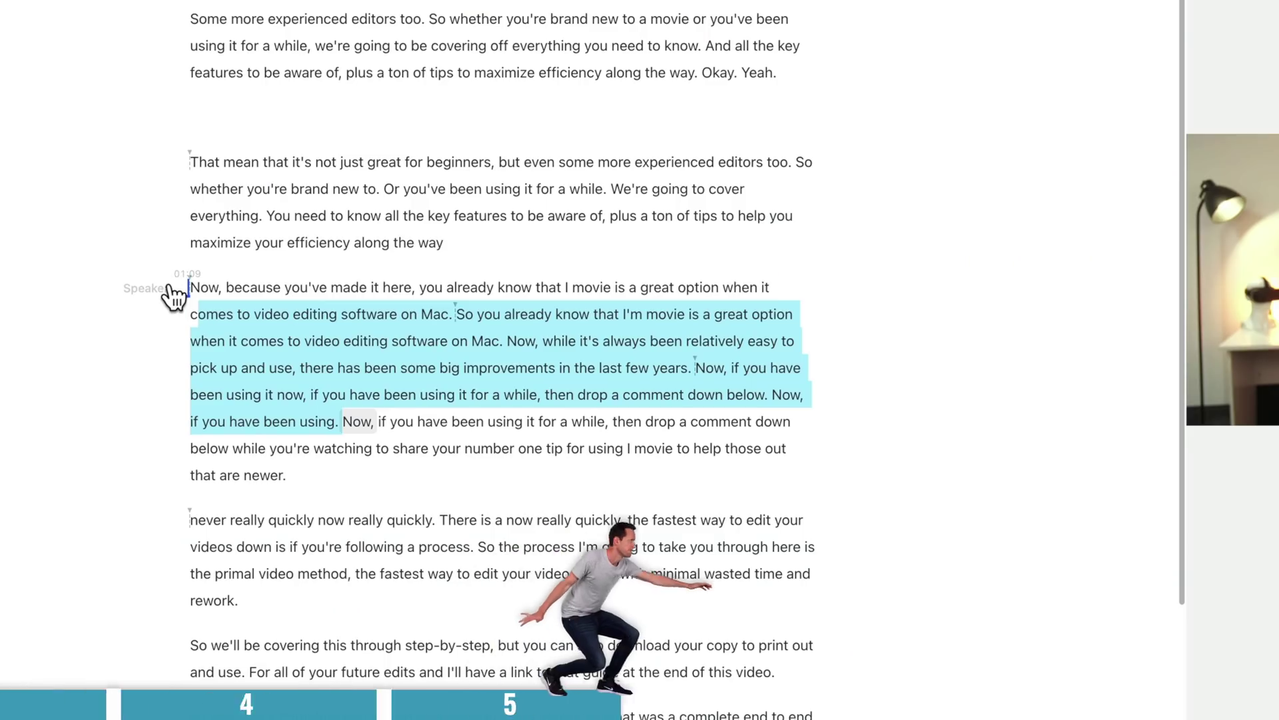
{"action": "left_click_drag", "start_coordinate": [174, 293], "coordinate": [171, 294]}
{"action": "key", "text": "BackSpace"}
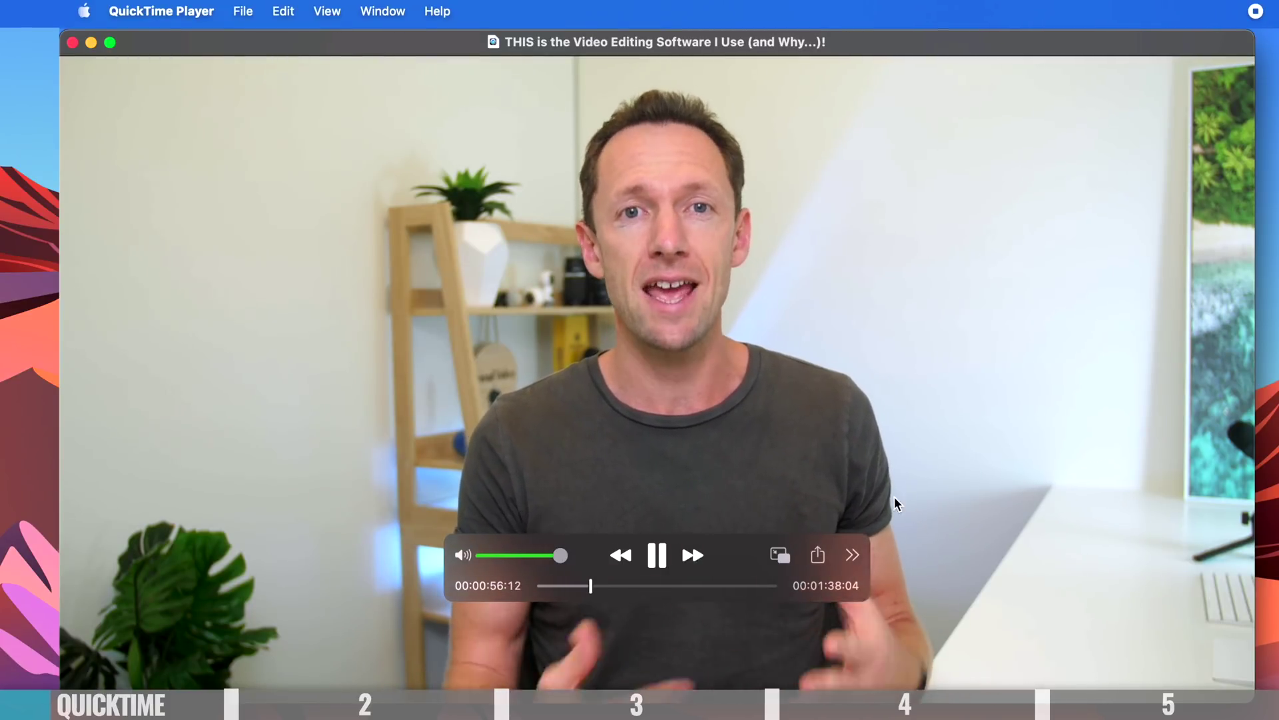
Step: Trim the QuickTime video to run from 00:08.81 to about 00:19.66
{"action": "left_click", "coordinate": [280, 16]}
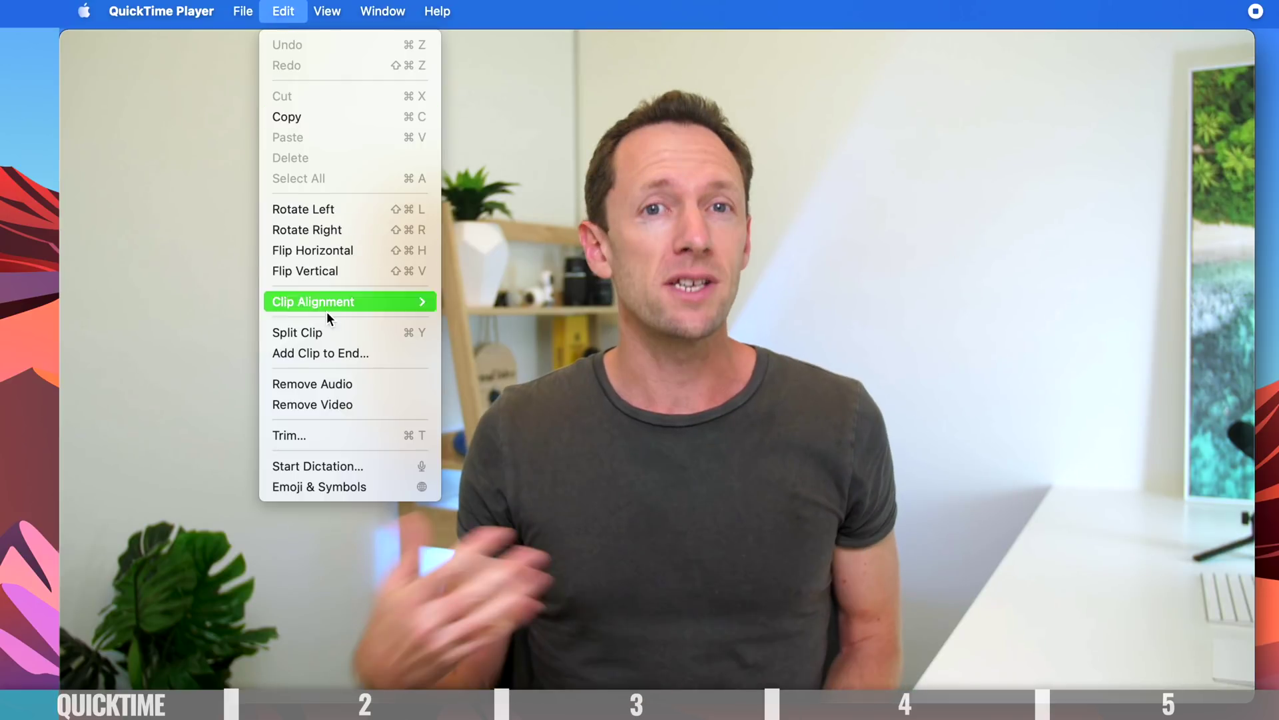
{"action": "left_click", "coordinate": [314, 434]}
{"action": "left_click_drag", "start_coordinate": [175, 643], "coordinate": [353, 650]}
{"action": "left_click_drag", "start_coordinate": [1149, 643], "coordinate": [524, 646]}
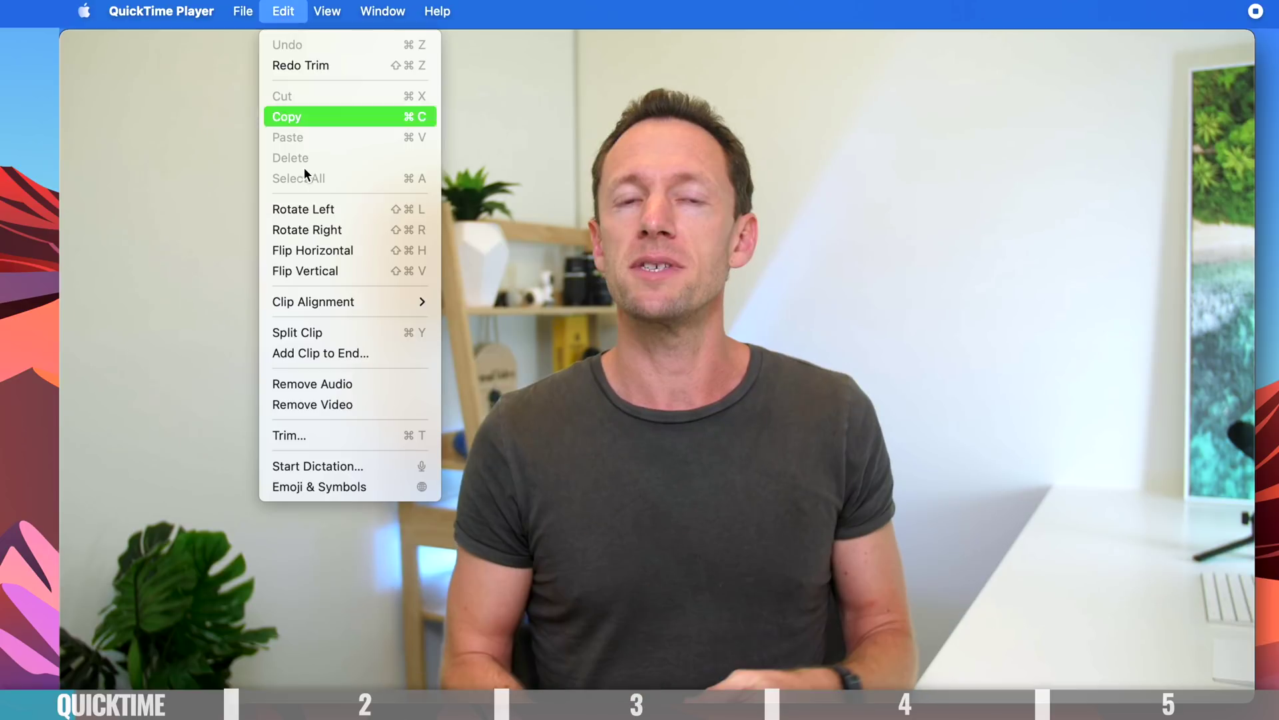
Step: Split the video into two clips and save the movie into the Exports folder
{"action": "left_click", "coordinate": [329, 332]}
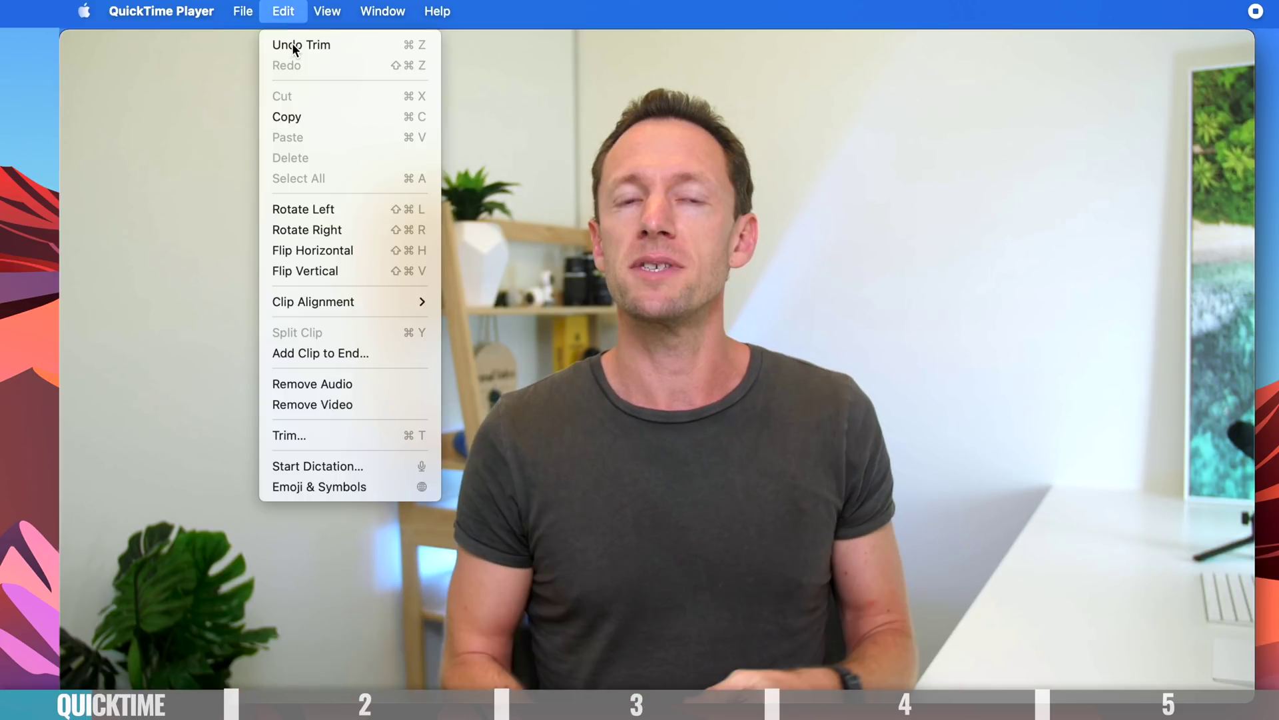
{"action": "left_click", "coordinate": [347, 354]}
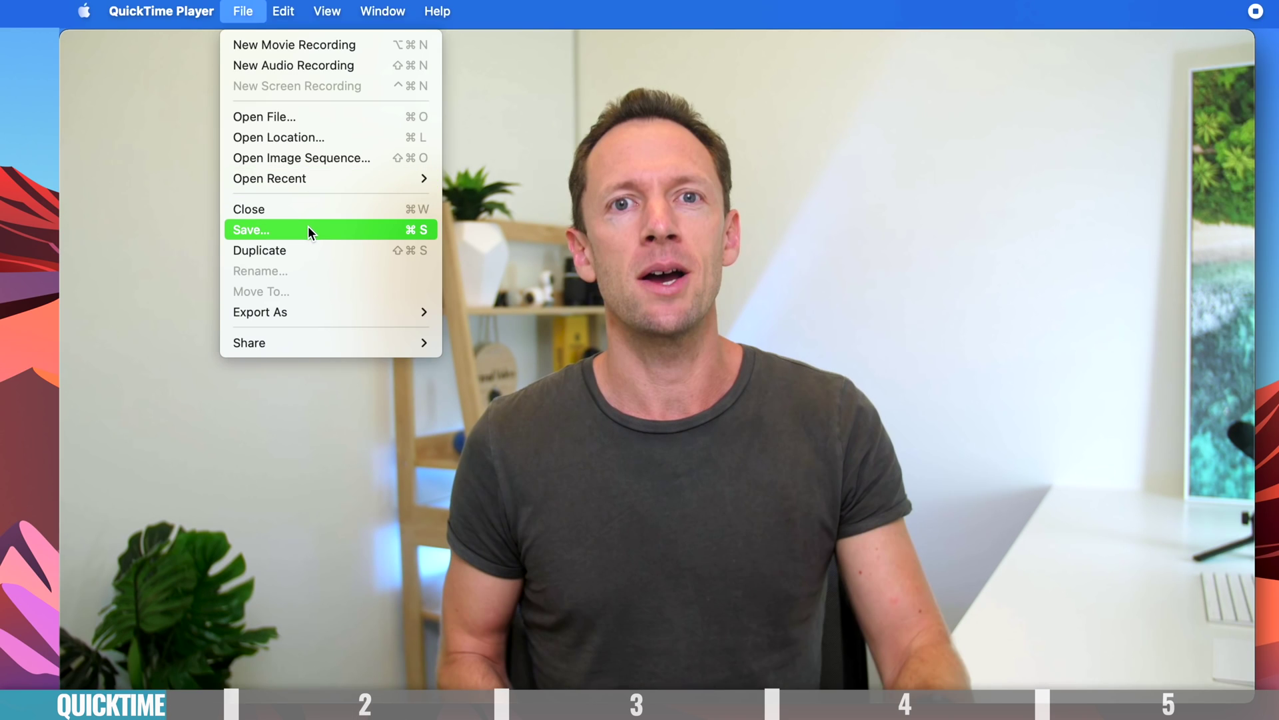
{"action": "left_click", "coordinate": [309, 228]}
{"action": "left_click", "coordinate": [998, 545]}
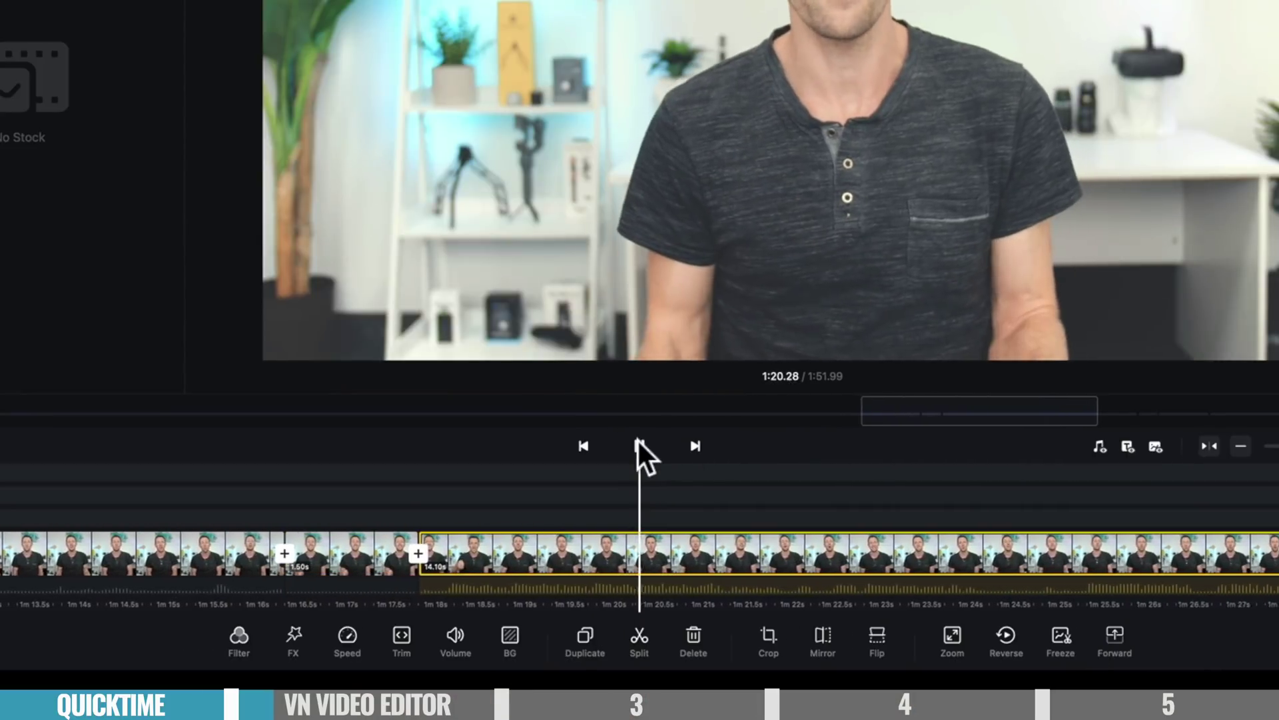
Step: Pause at 1:20.82 and shorten the clip from its end
{"action": "left_click", "coordinate": [639, 443]}
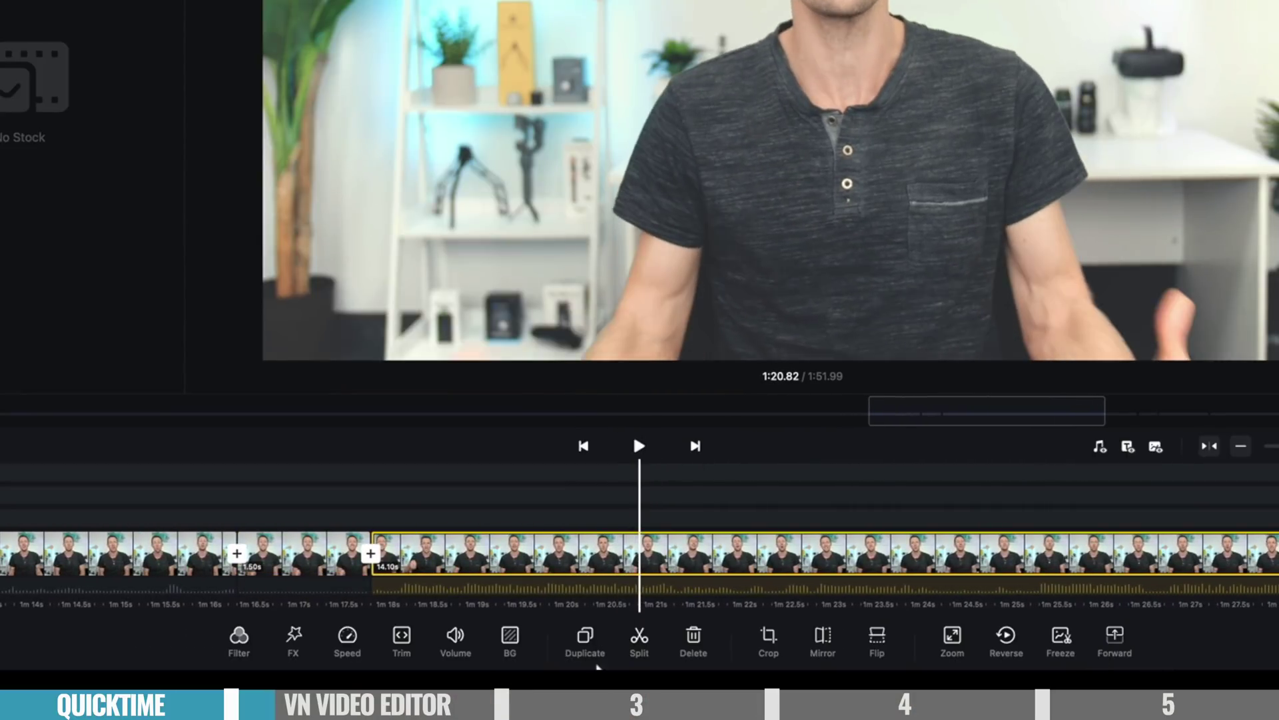
{"action": "left_click", "coordinate": [400, 643]}
{"action": "left_click_drag", "start_coordinate": [1084, 522], "coordinate": [456, 525]}
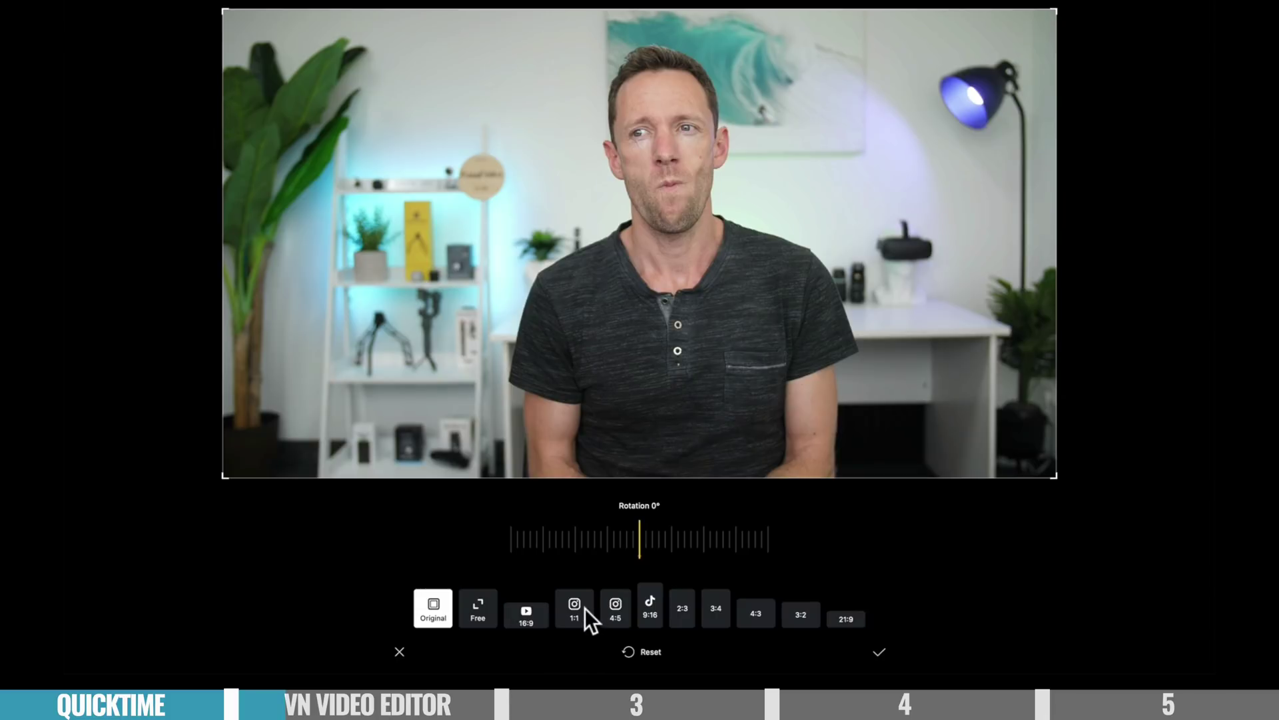
Step: Try the crop ratios 1:1, 4:5, 9:16, 2:3, 3:4 and 4:3 on the frame
{"action": "left_click", "coordinate": [585, 608]}
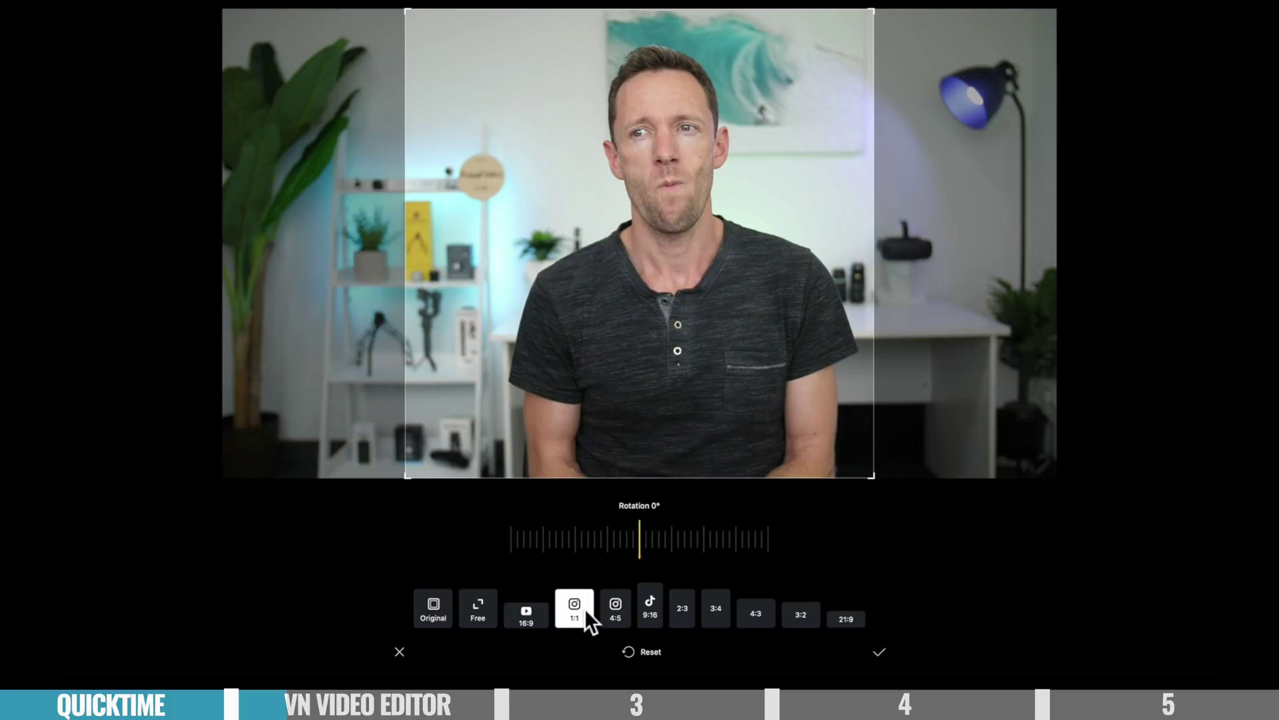
{"action": "left_click", "coordinate": [621, 597]}
{"action": "left_click", "coordinate": [649, 603]}
{"action": "left_click", "coordinate": [683, 606]}
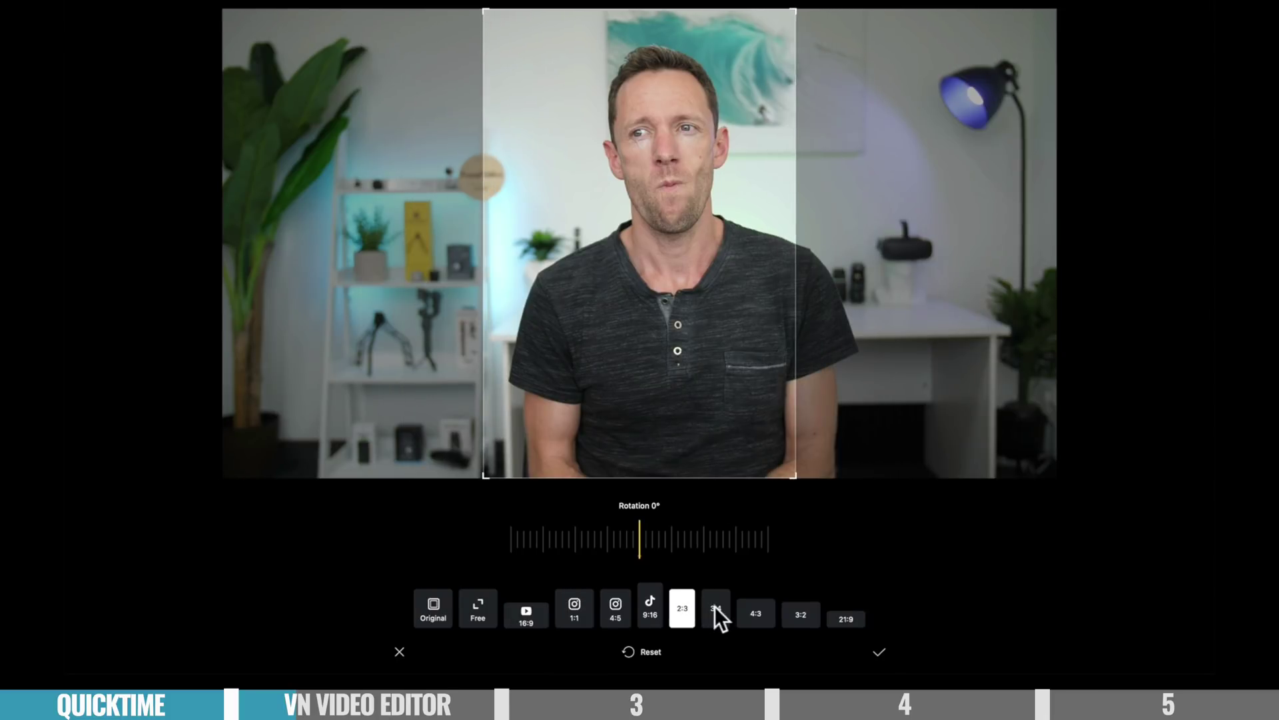
{"action": "left_click", "coordinate": [714, 605]}
{"action": "left_click", "coordinate": [756, 613]}
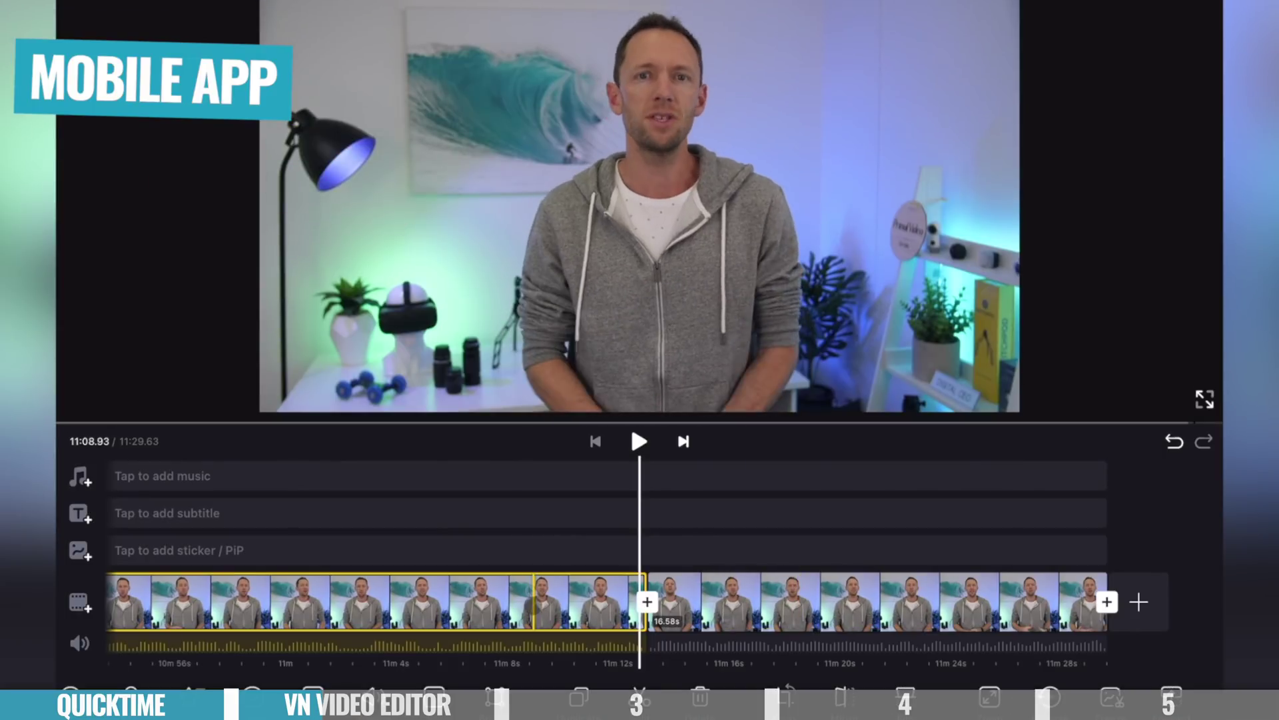
Step: Scroll back along the timeline and play back the edited video
{"action": "scroll", "coordinate": [667, 602], "scroll_direction": "left", "scroll_amount": 3}
{"action": "scroll", "coordinate": [666, 601], "scroll_direction": "left", "scroll_amount": 10}
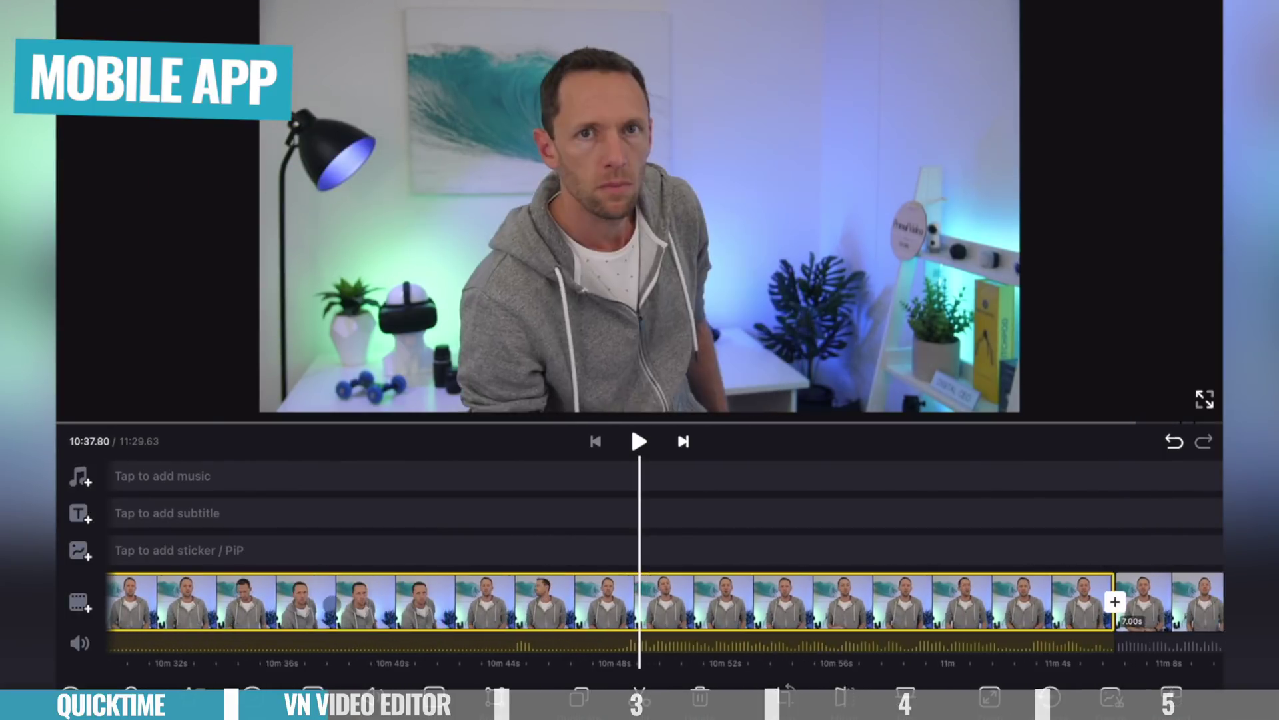
{"action": "scroll", "coordinate": [666, 601], "scroll_direction": "left", "scroll_amount": 10}
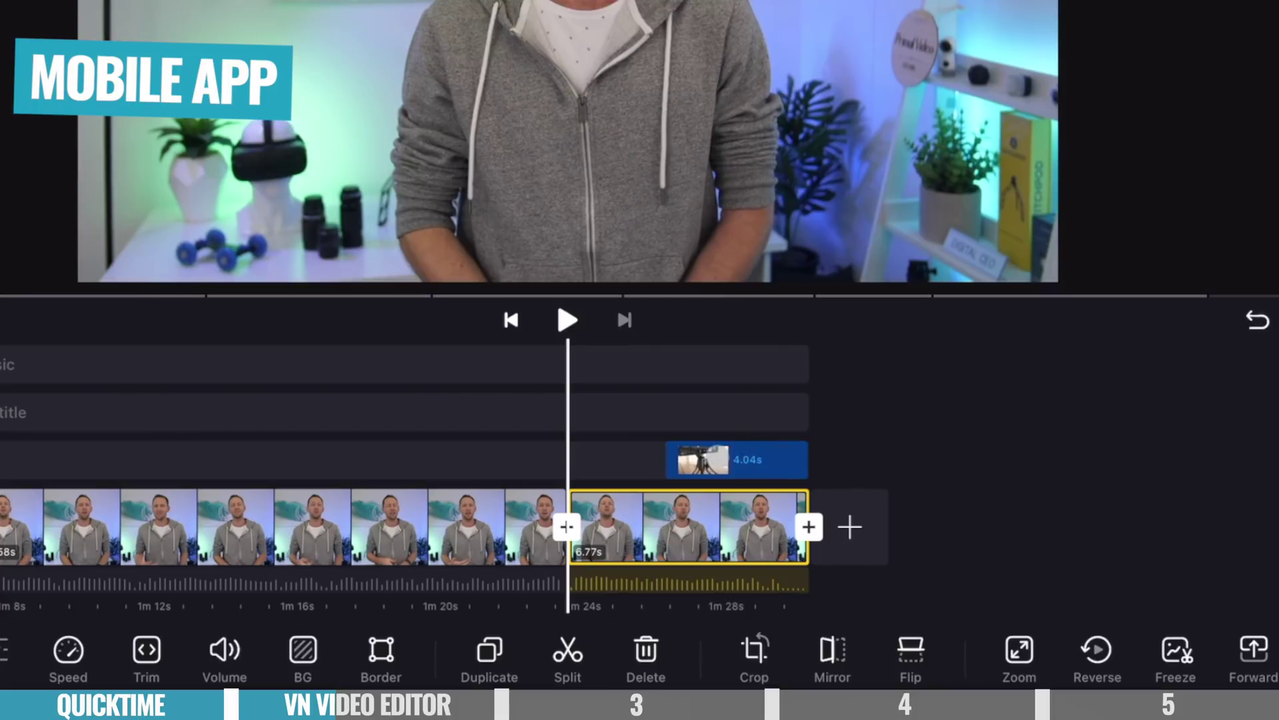
{"action": "left_click", "coordinate": [567, 320]}
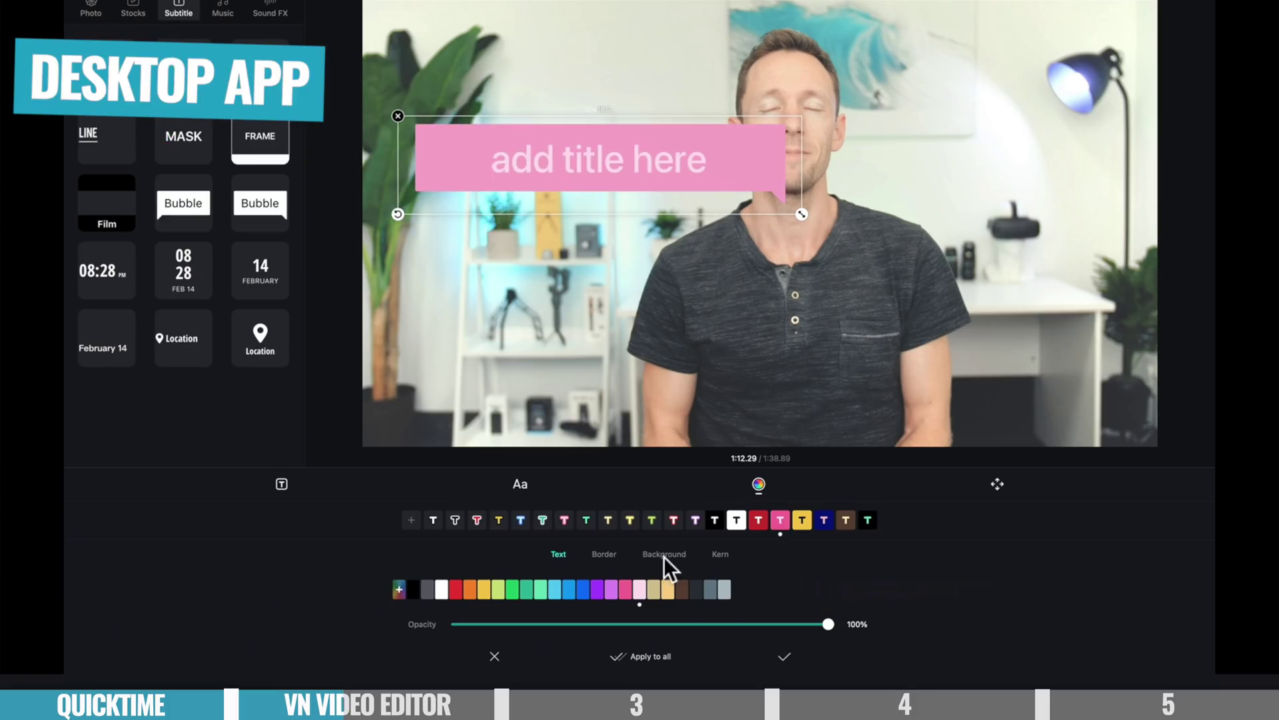
Step: Give the title a white background, switch the transition to Flicker, and duplicate the clip
{"action": "left_click", "coordinate": [737, 518]}
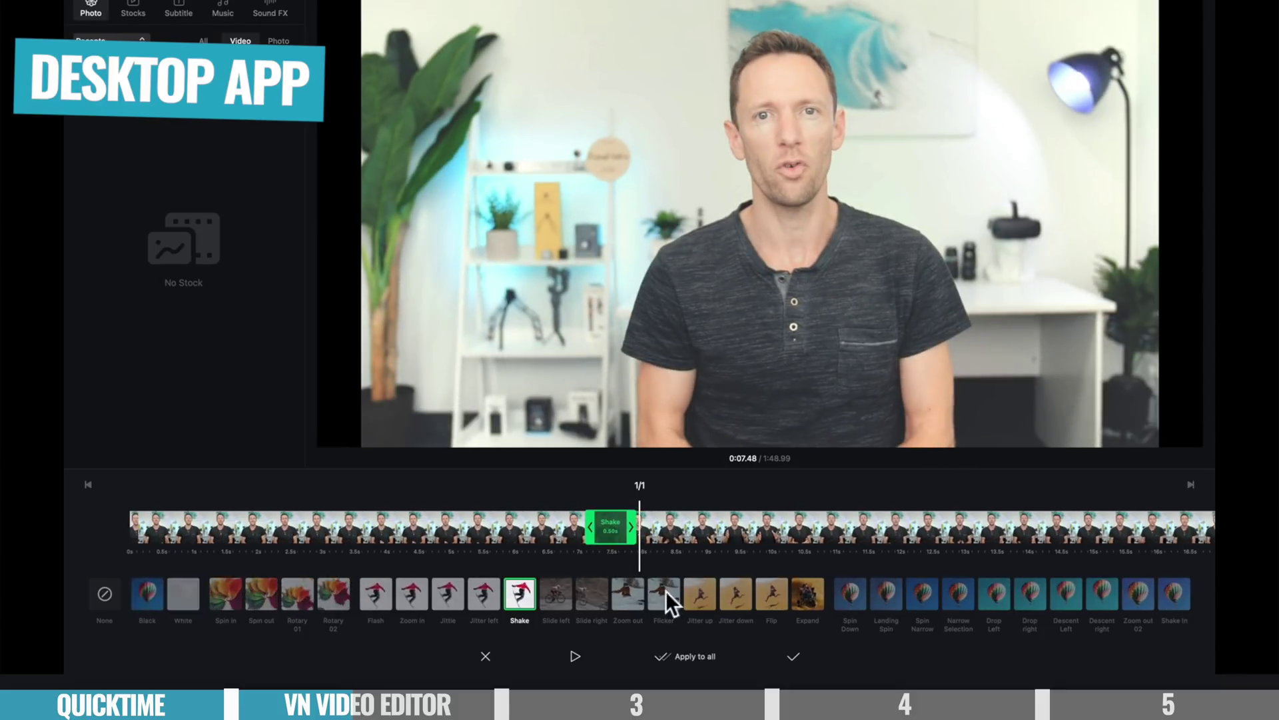
{"action": "left_click", "coordinate": [667, 593]}
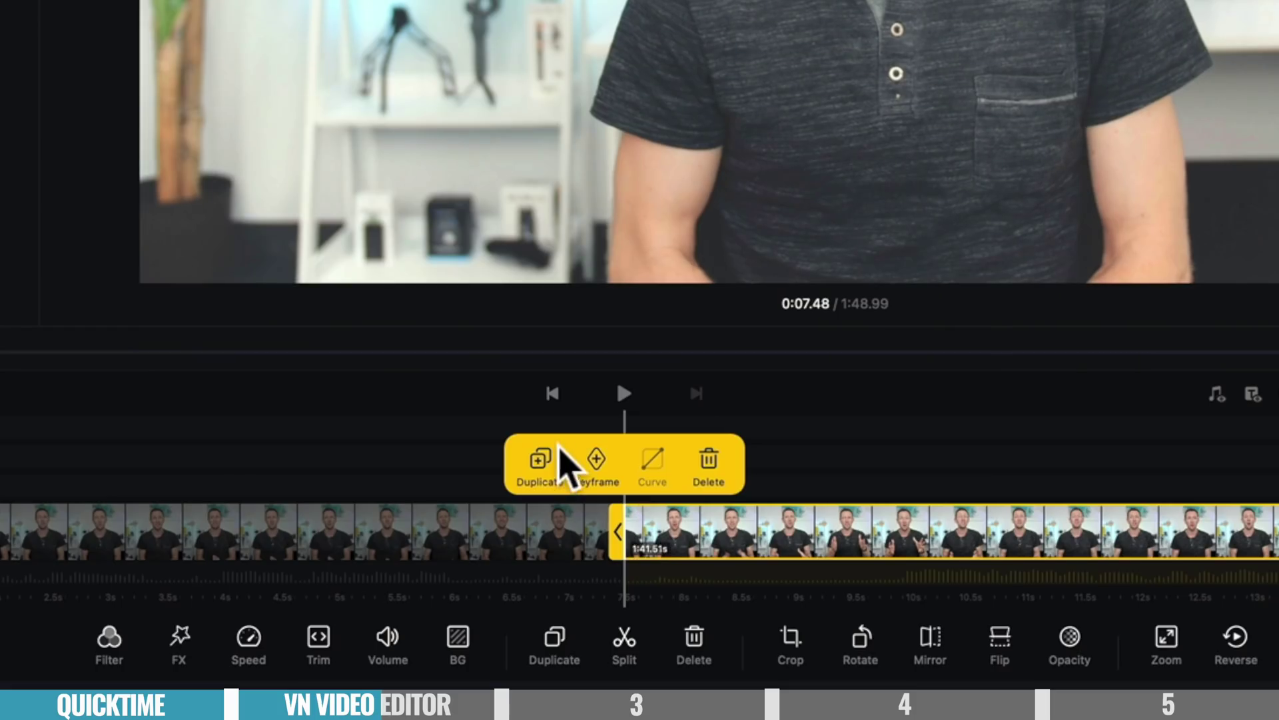
{"action": "left_click", "coordinate": [550, 457]}
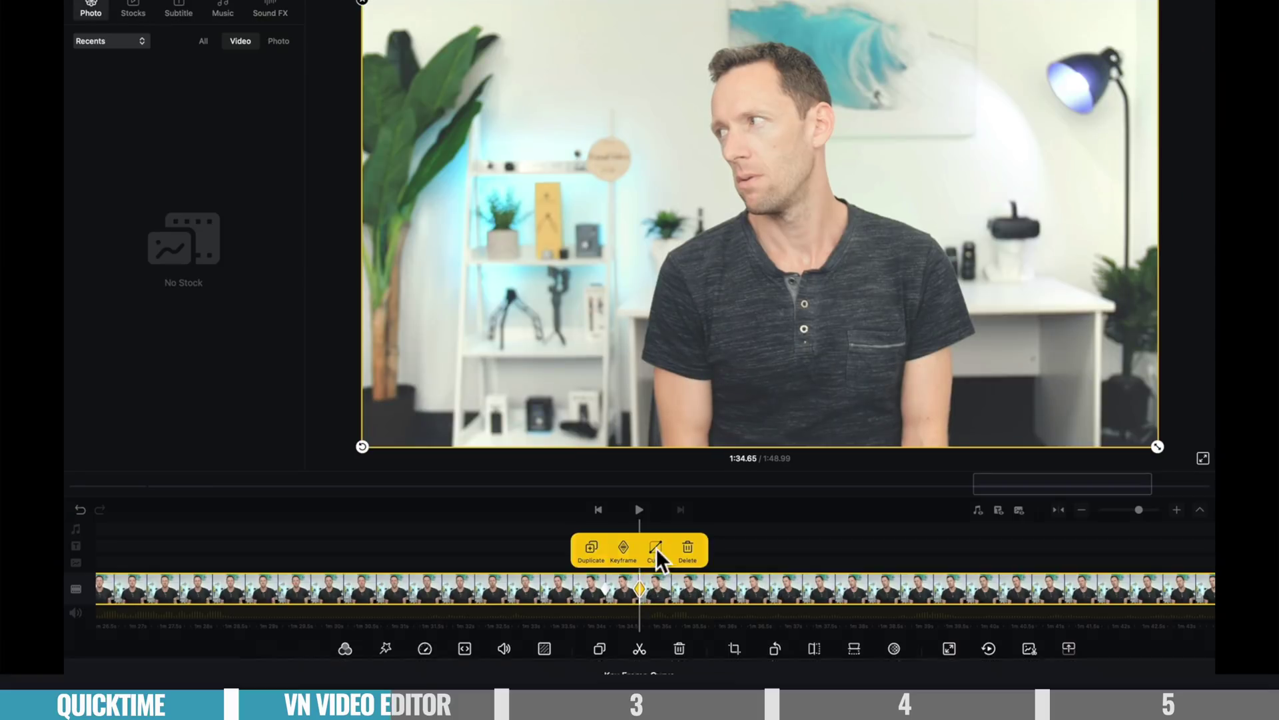
Step: Apply a Circ easing curve to the keyframe, then split the clip at the playhead
{"action": "left_click", "coordinate": [657, 548]}
{"action": "left_click", "coordinate": [528, 535]}
{"action": "left_click", "coordinate": [785, 657]}
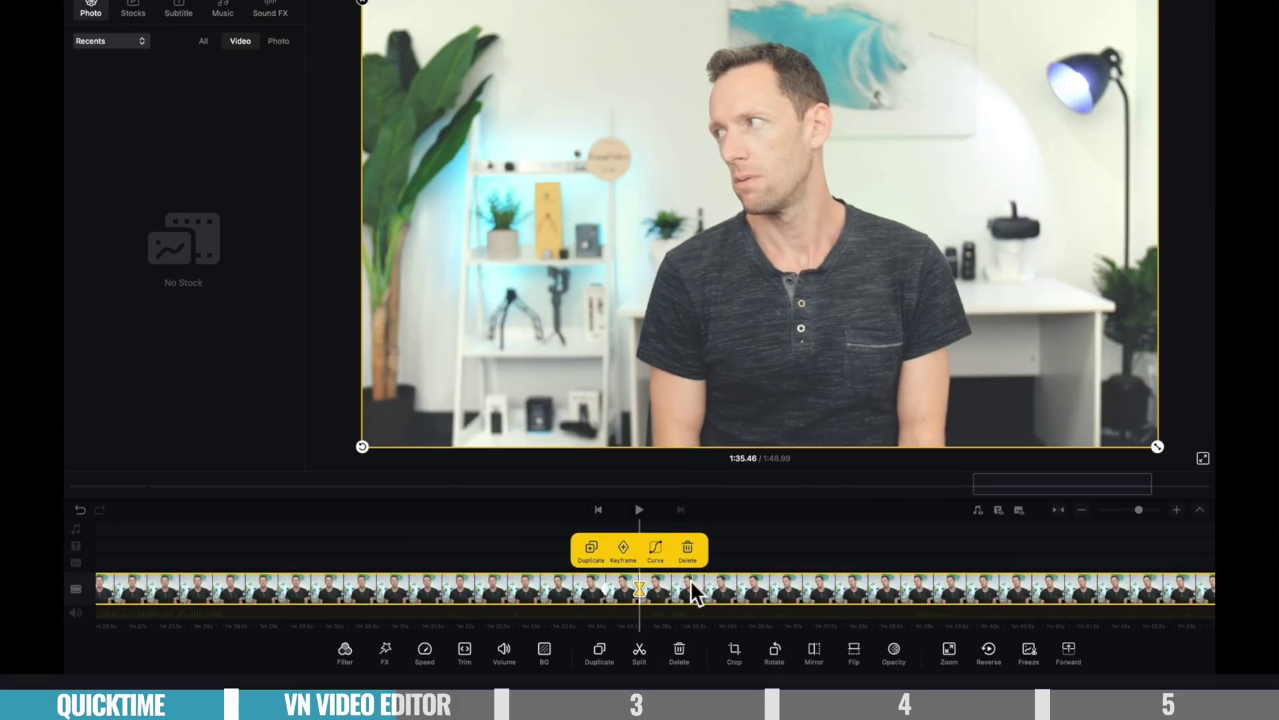
{"action": "left_click", "coordinate": [638, 650]}
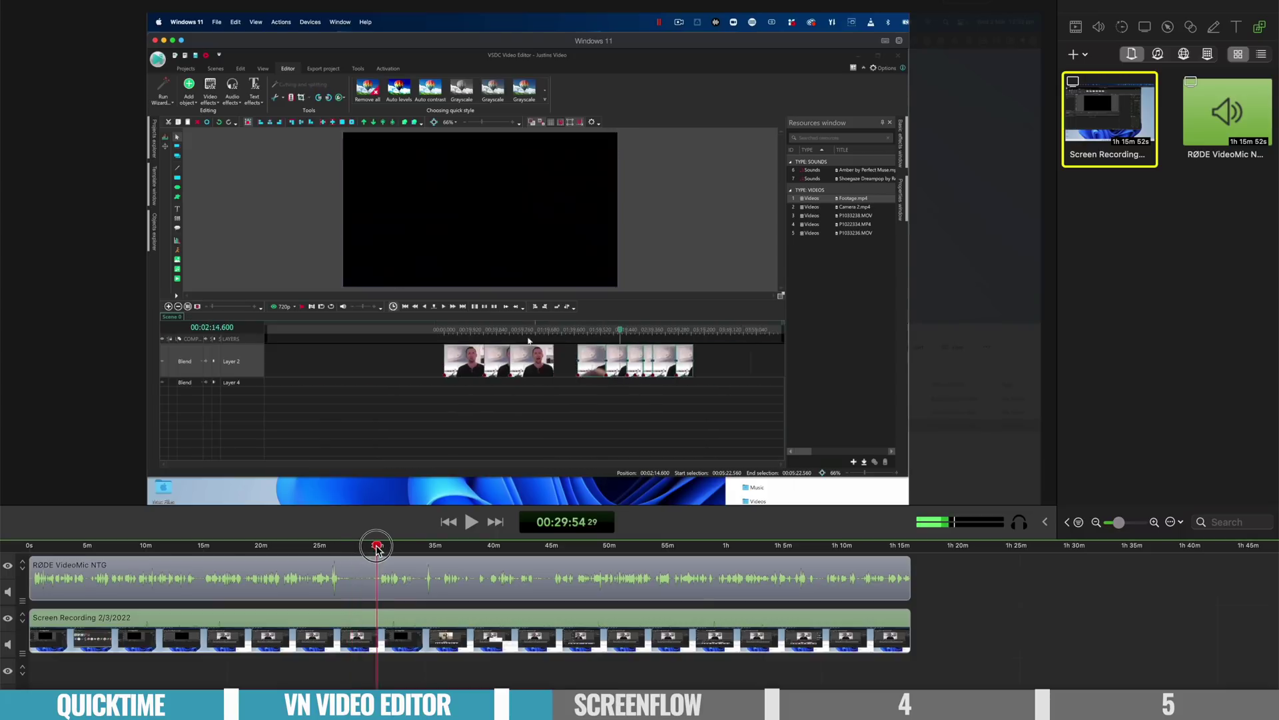
Step: Split the screen recording twice near 35m and select the middle piece for removal
{"action": "mouse_move", "coordinate": [371, 548]}
{"action": "left_mouse_down"}
{"action": "mouse_move", "coordinate": [394, 548]}
{"action": "mouse_move", "coordinate": [329, 547]}
{"action": "mouse_move", "coordinate": [378, 557]}
{"action": "left_mouse_up"}
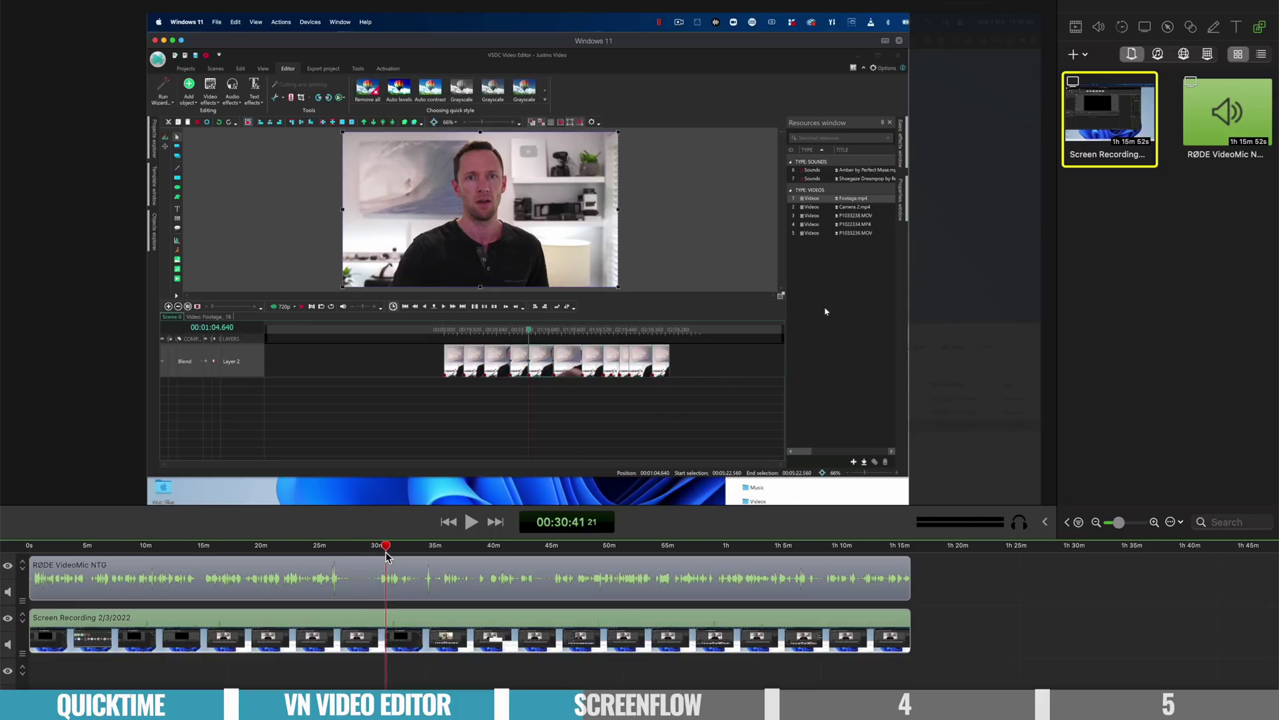
{"action": "left_click", "coordinate": [396, 633]}
{"action": "key", "text": "t"}
{"action": "left_click", "coordinate": [442, 637]}
{"action": "left_click", "coordinate": [426, 632]}
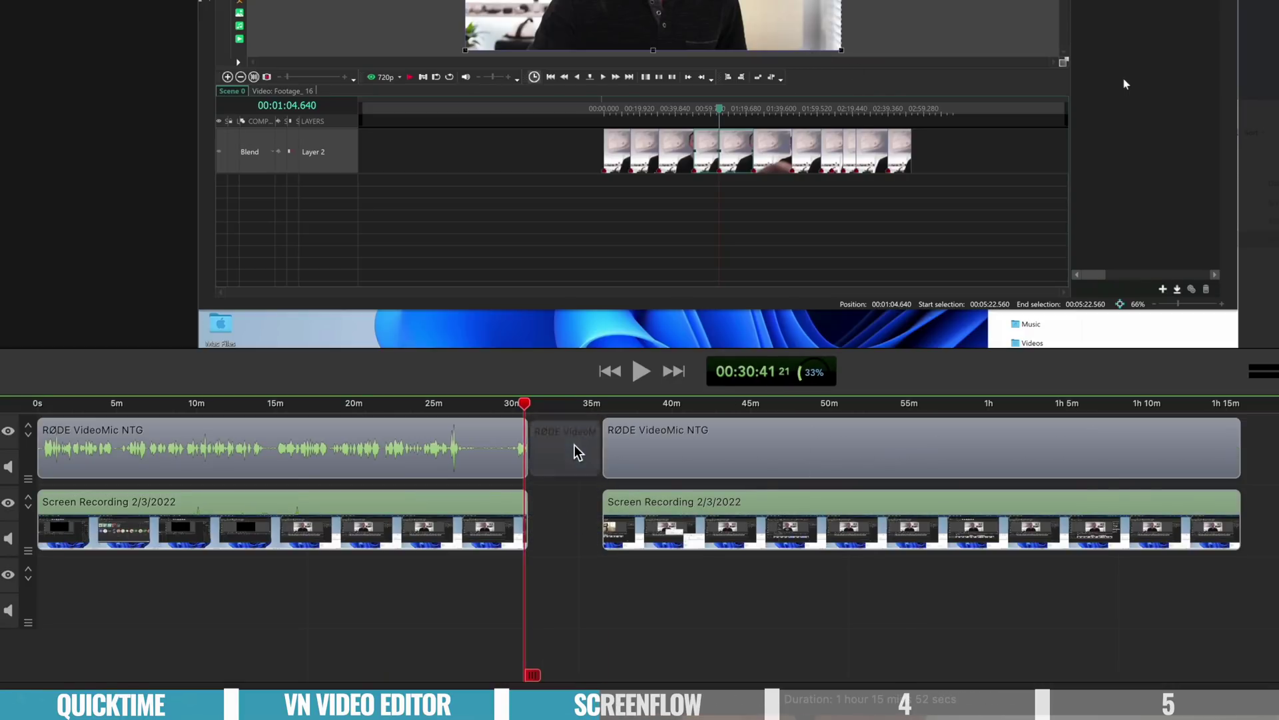
Step: Close the gap, trim the recording's end, adjust pointer zoom strength, and start exporting
{"action": "left_click_drag", "start_coordinate": [700, 525], "coordinate": [634, 524]}
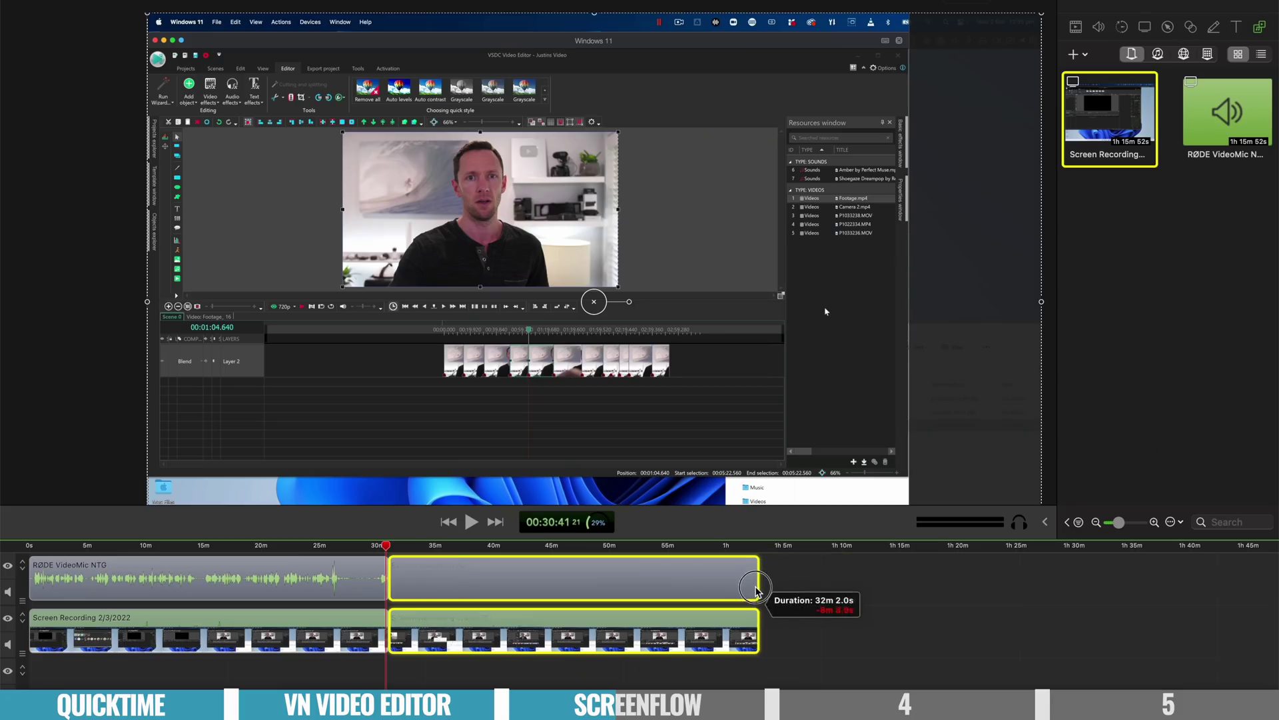
{"action": "left_click_drag", "start_coordinate": [756, 589], "coordinate": [757, 590]}
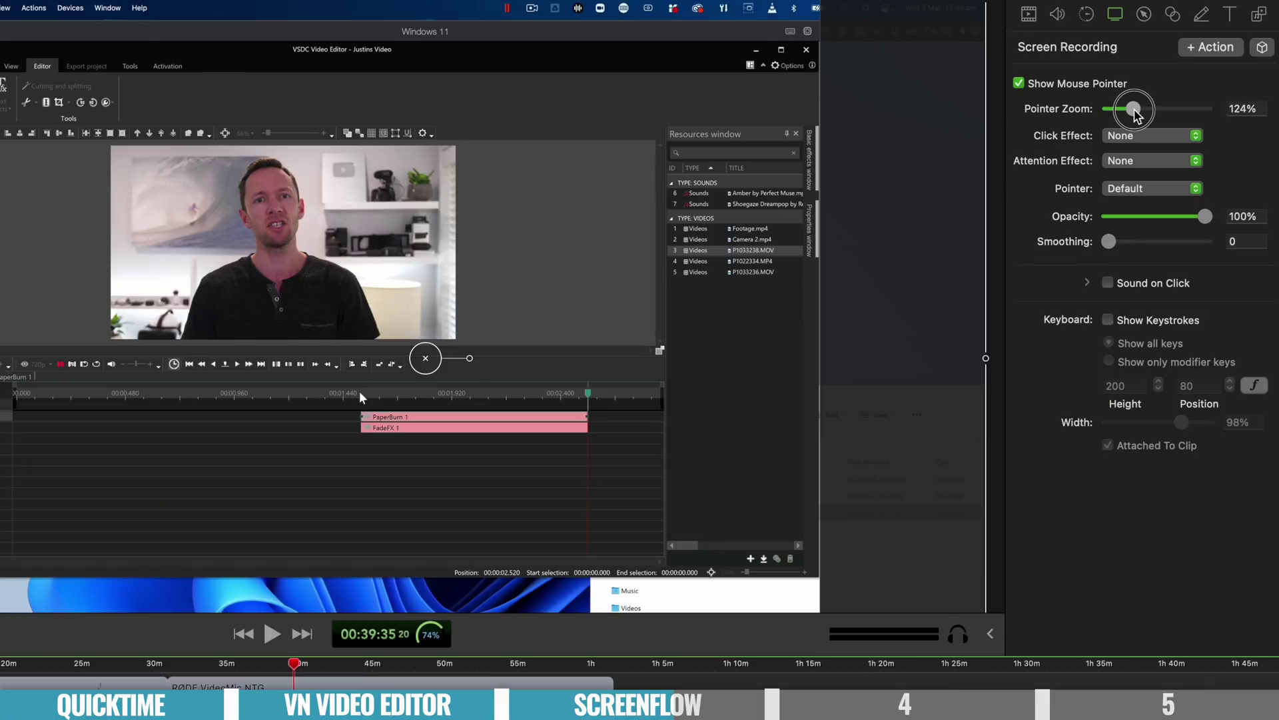
{"action": "left_click_drag", "start_coordinate": [1135, 110], "coordinate": [1171, 107]}
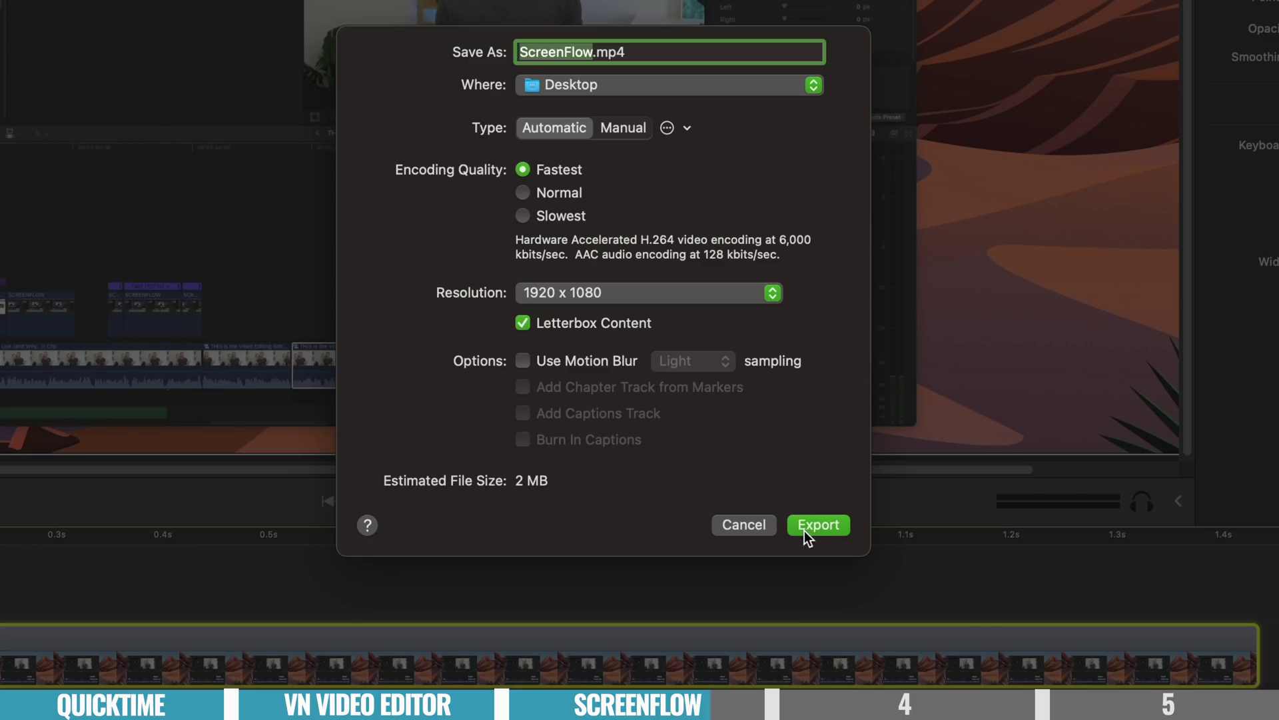
{"action": "left_click", "coordinate": [807, 526]}
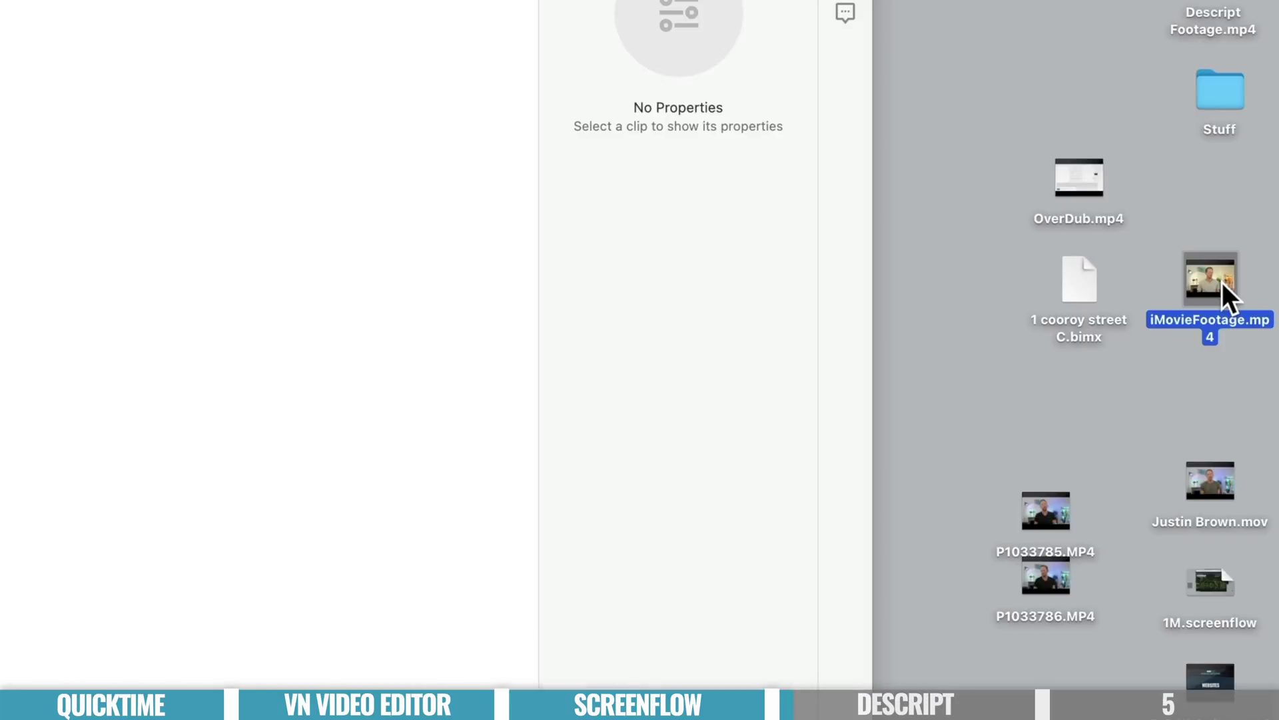
Step: Import iMovieFootage.mp4 for transcription and play back the transcript
{"action": "left_click_drag", "start_coordinate": [1222, 282], "coordinate": [134, 165]}
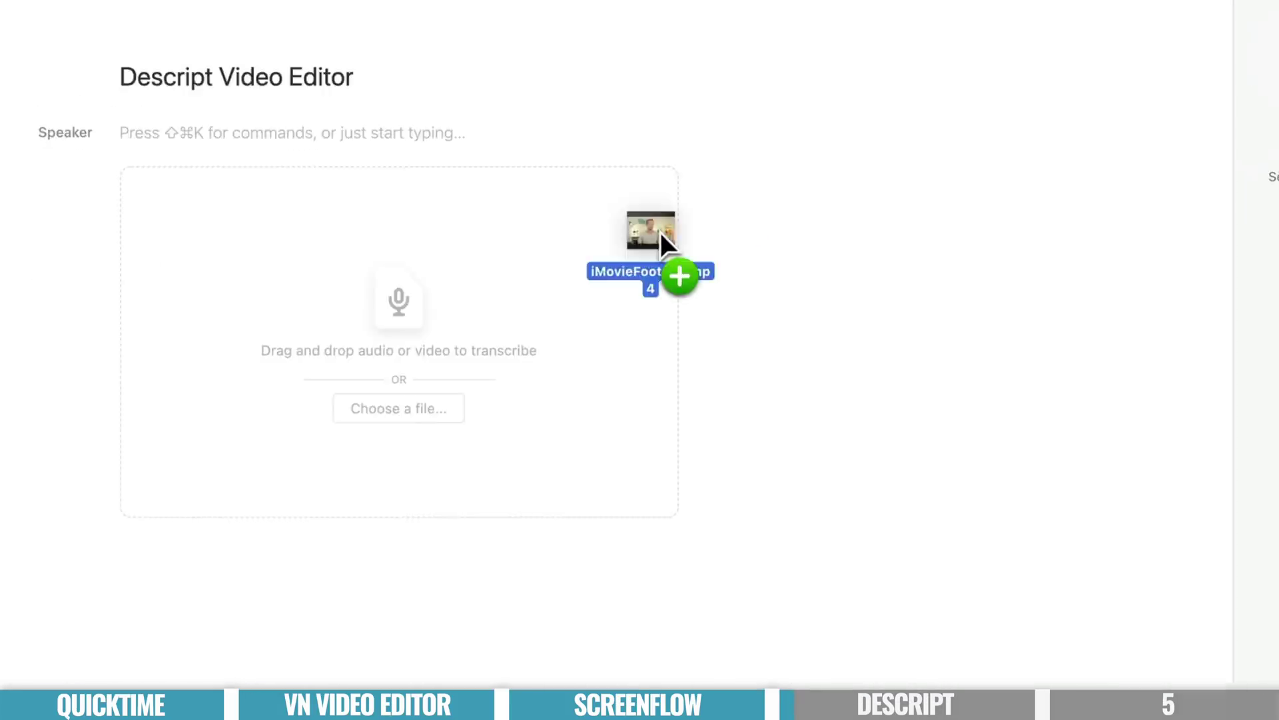
{"action": "left_click_drag", "start_coordinate": [661, 232], "coordinate": [738, 345]}
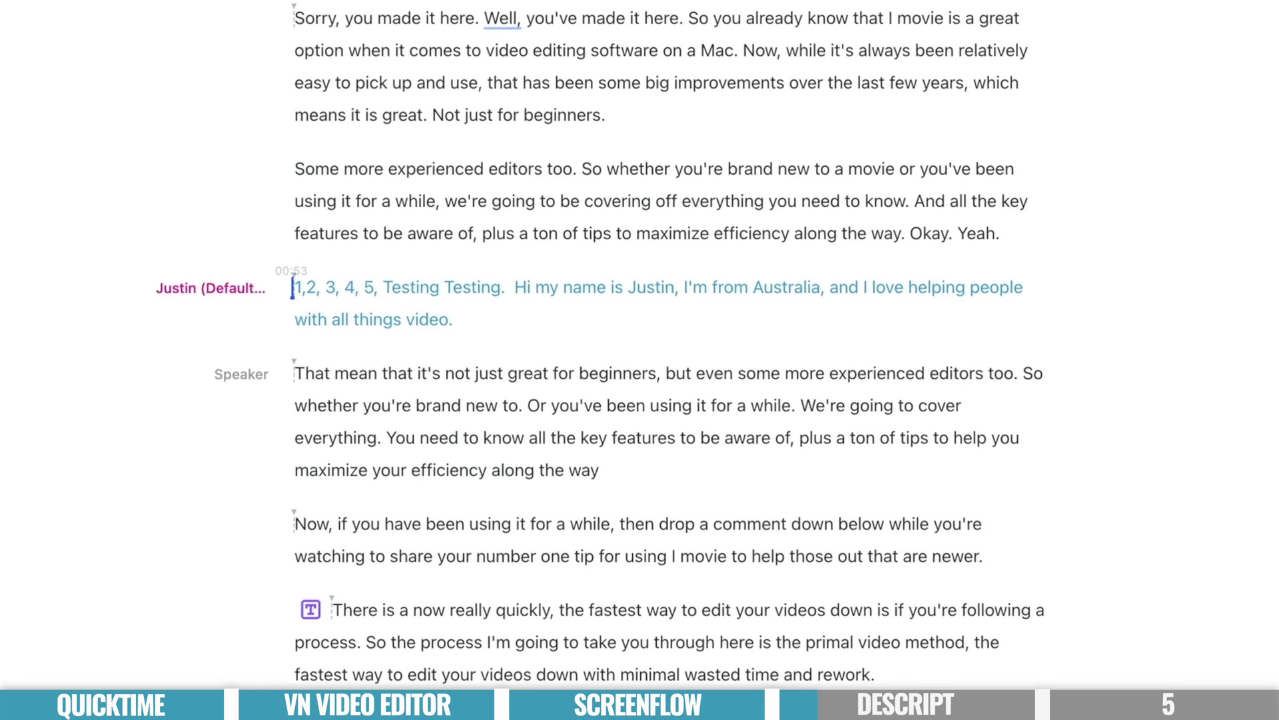
{"action": "key", "text": "space"}
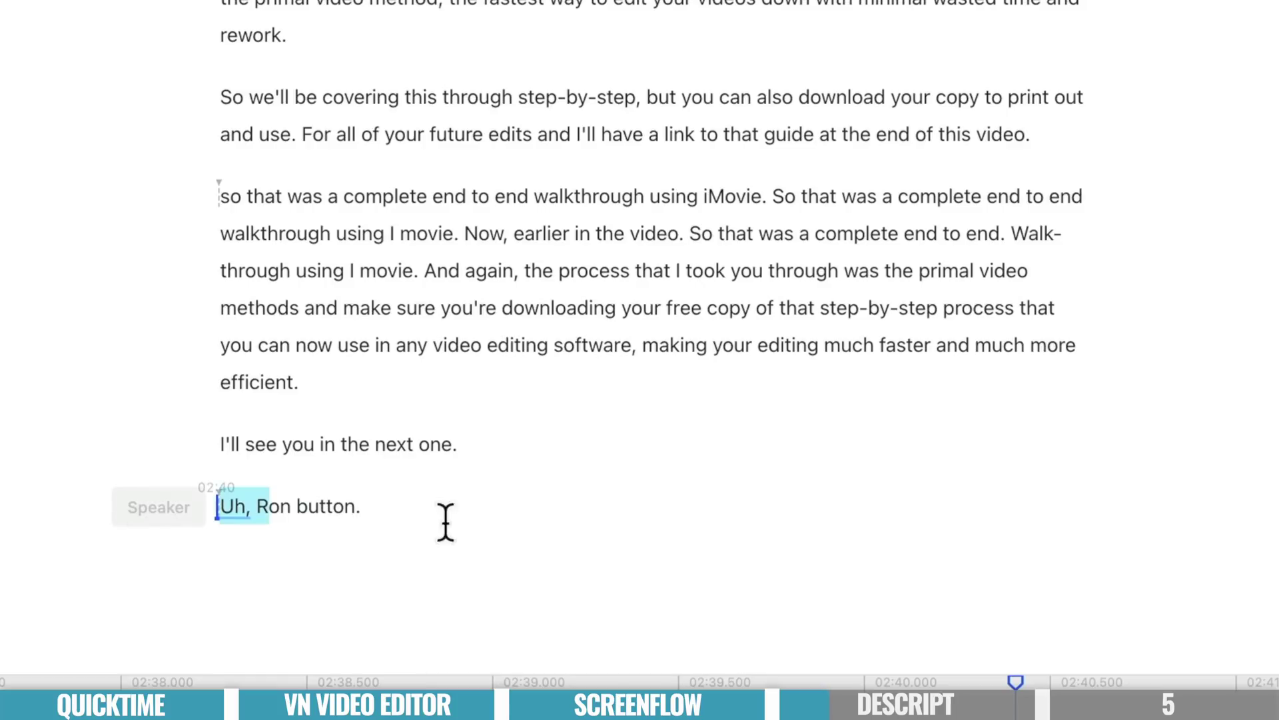
Step: Delete the line 'Uh, Ron button.', enter the presenter's name as the title, and re-add the iMovie video
{"action": "left_click", "coordinate": [555, 519], "text": "shift"}
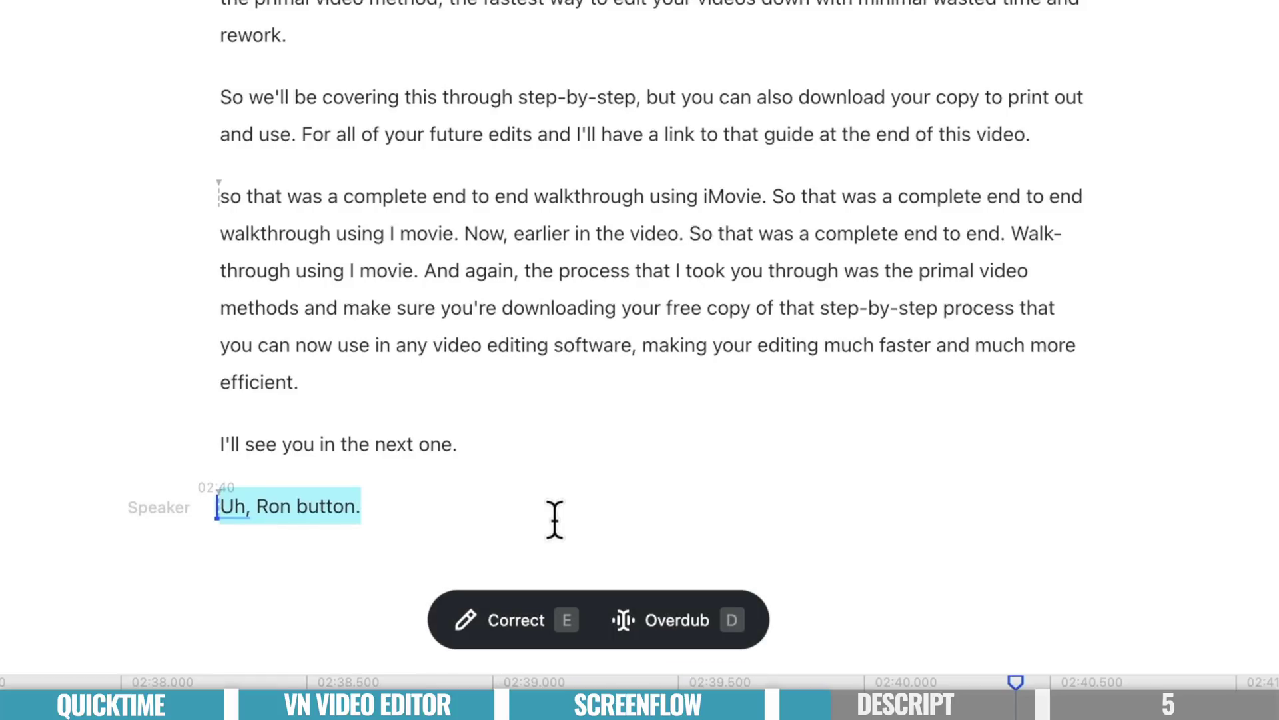
{"action": "key", "text": "BackSpace"}
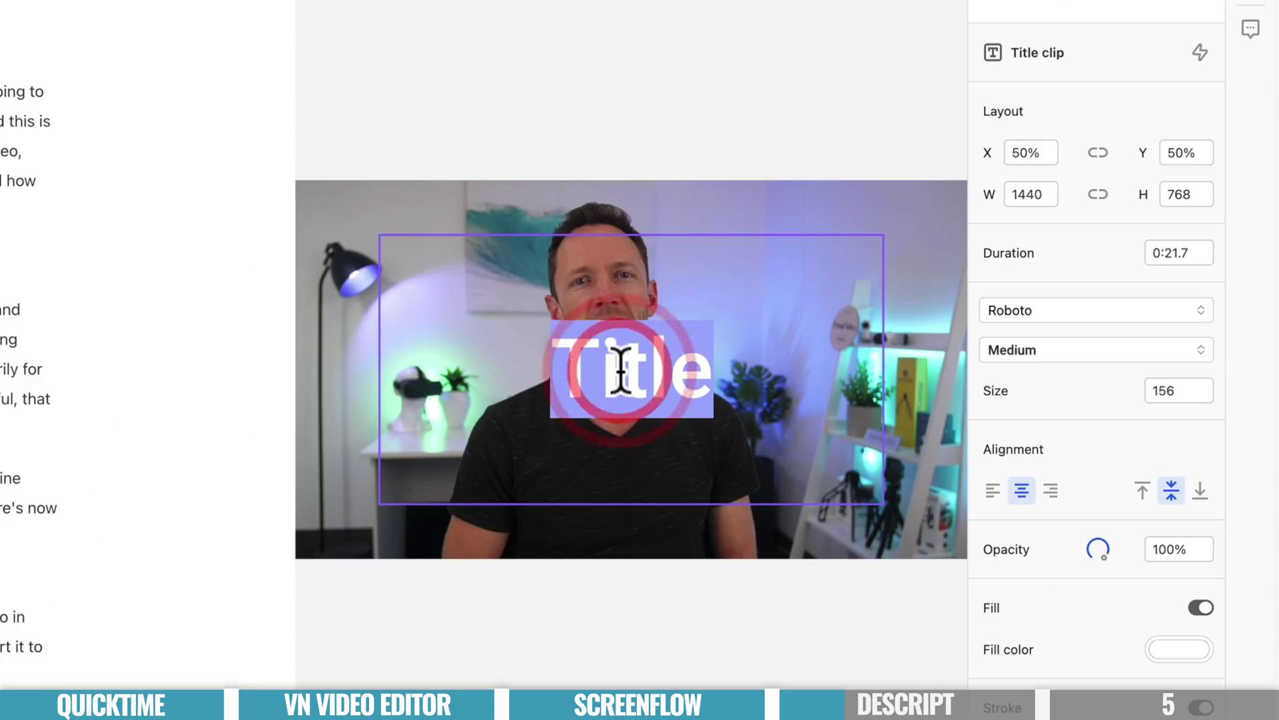
{"action": "type", "text": "Justin Brown"}
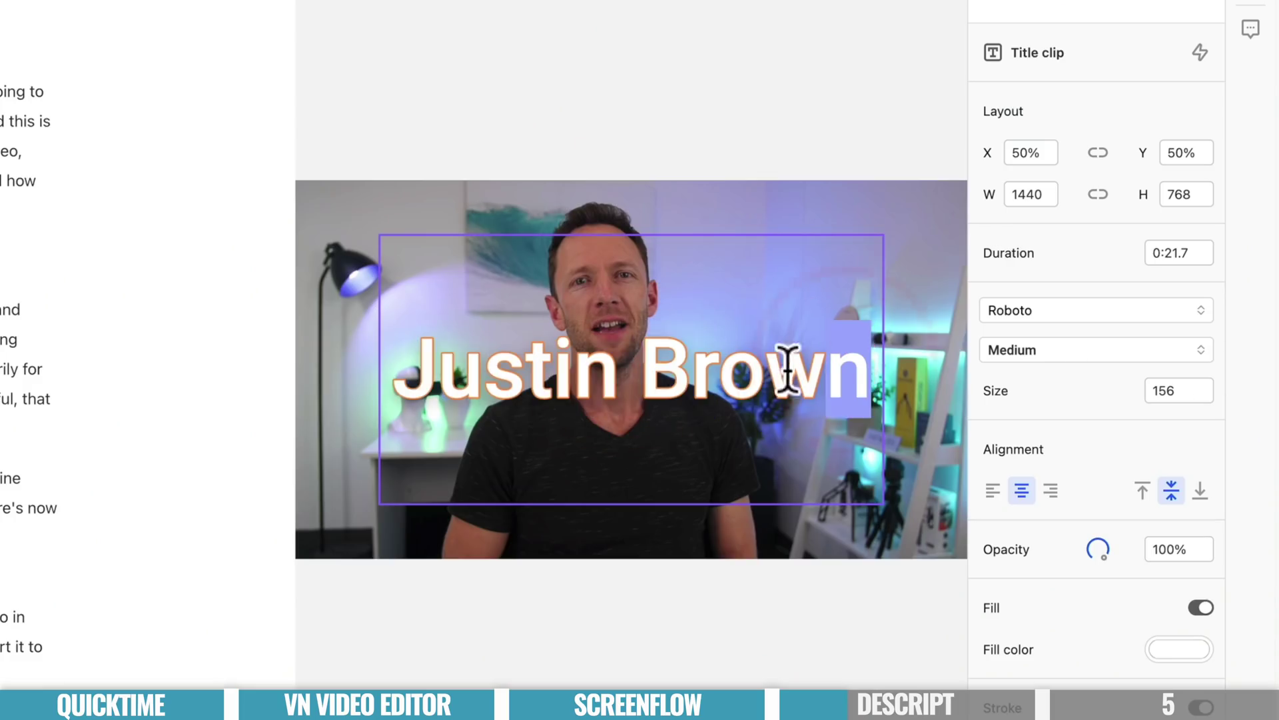
{"action": "left_click_drag", "start_coordinate": [788, 369], "coordinate": [405, 369]}
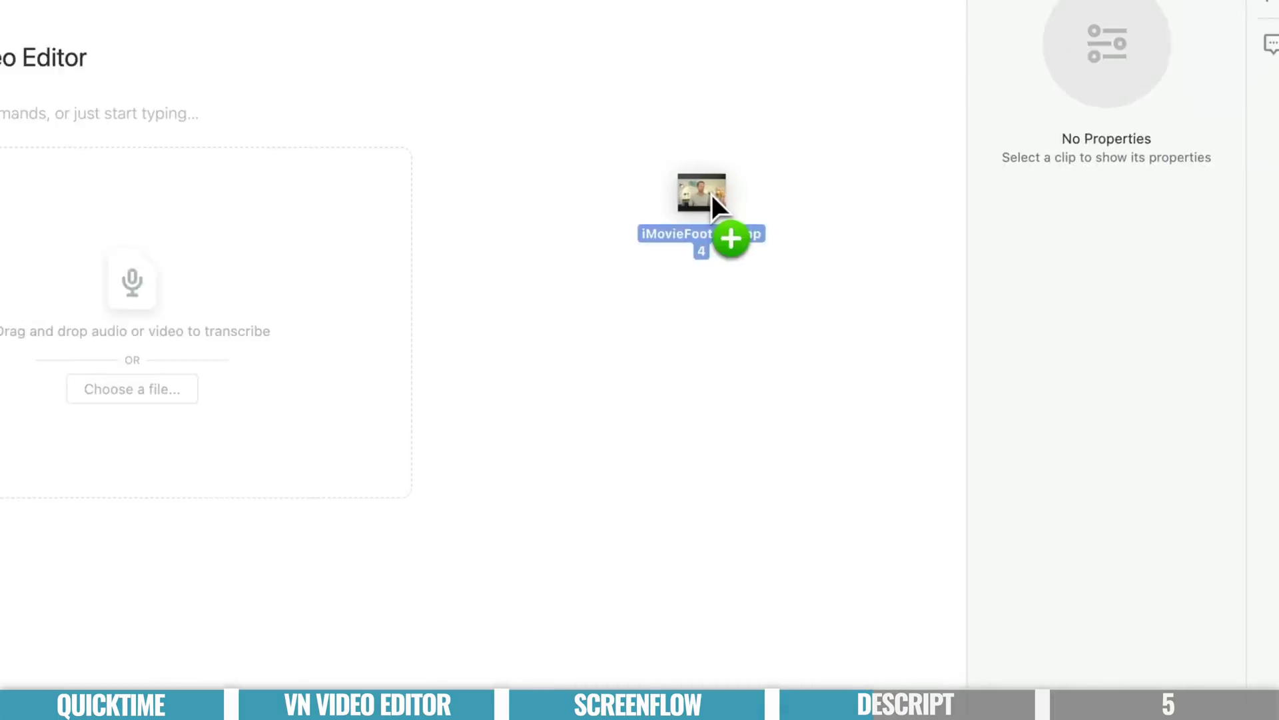
{"action": "left_click_drag", "start_coordinate": [712, 194], "coordinate": [219, 308]}
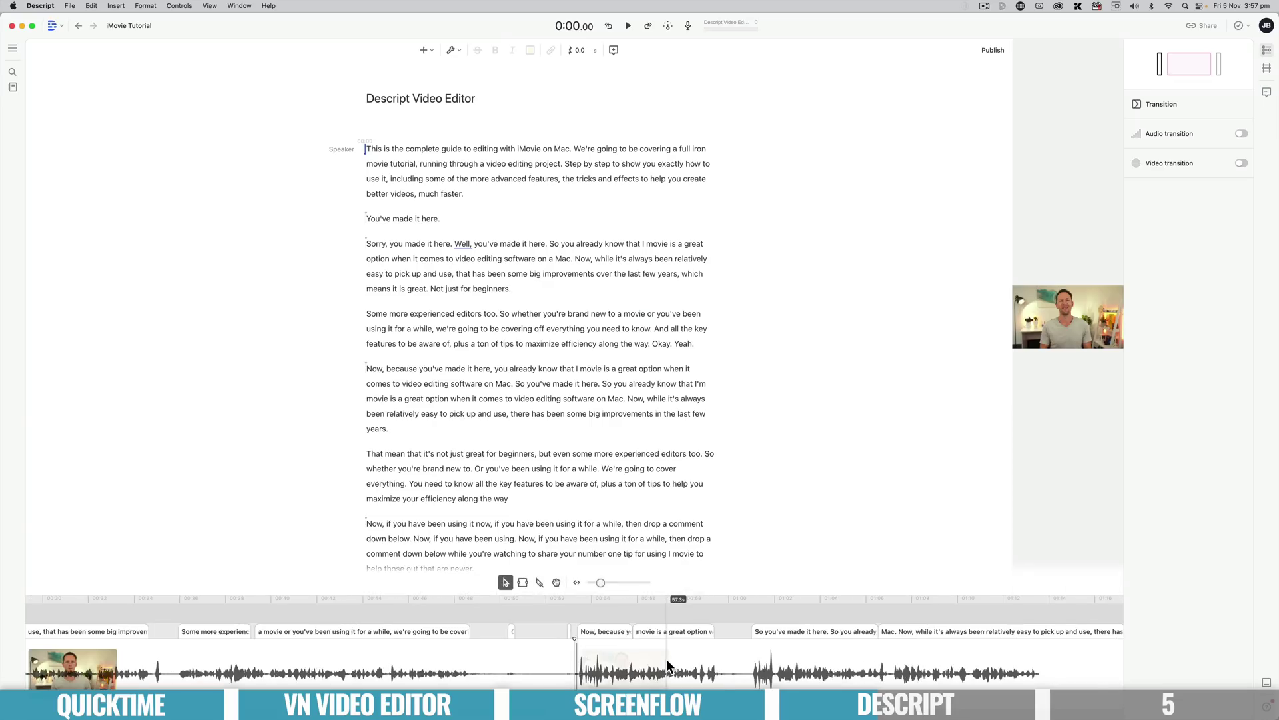
Step: Cut 'and much more' and the repeated 'Now, because…' passage, then export a Final Cut Pro timeline
{"action": "scroll", "coordinate": [669, 664], "scroll_direction": "down", "scroll_amount": 3}
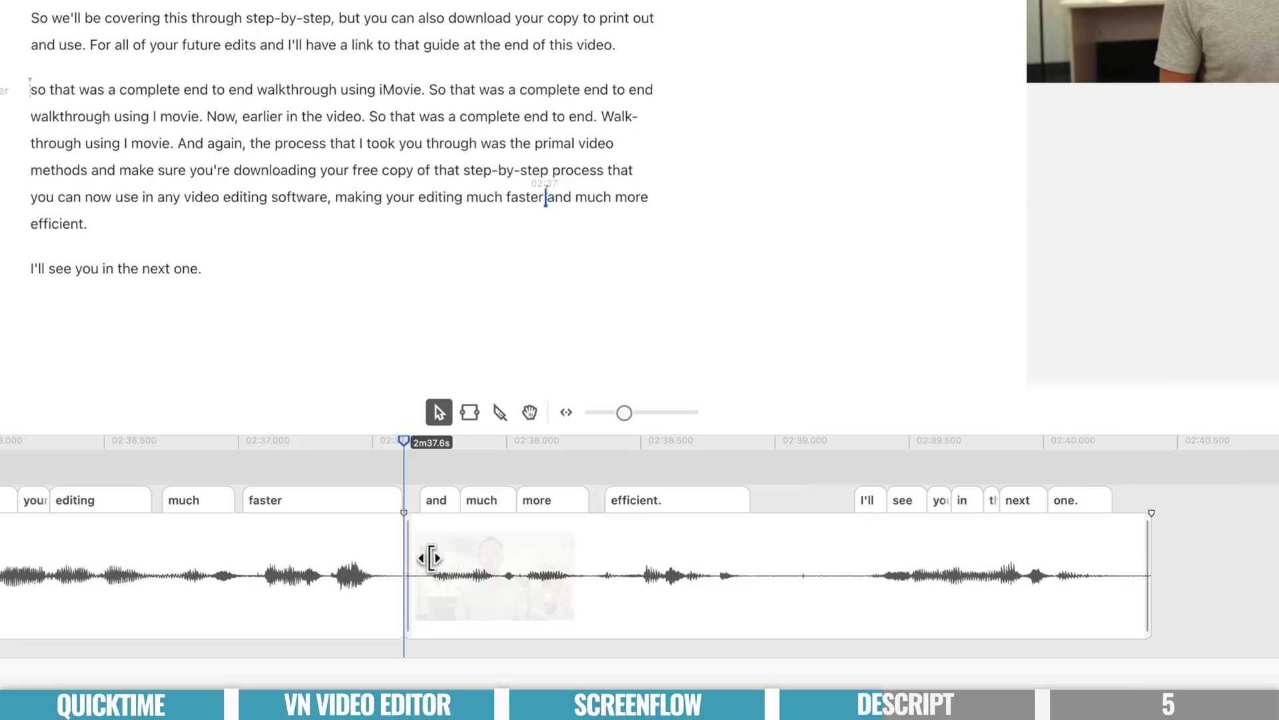
{"action": "left_click_drag", "start_coordinate": [431, 557], "coordinate": [611, 555]}
{"action": "left_click_drag", "start_coordinate": [339, 421], "coordinate": [172, 293]}
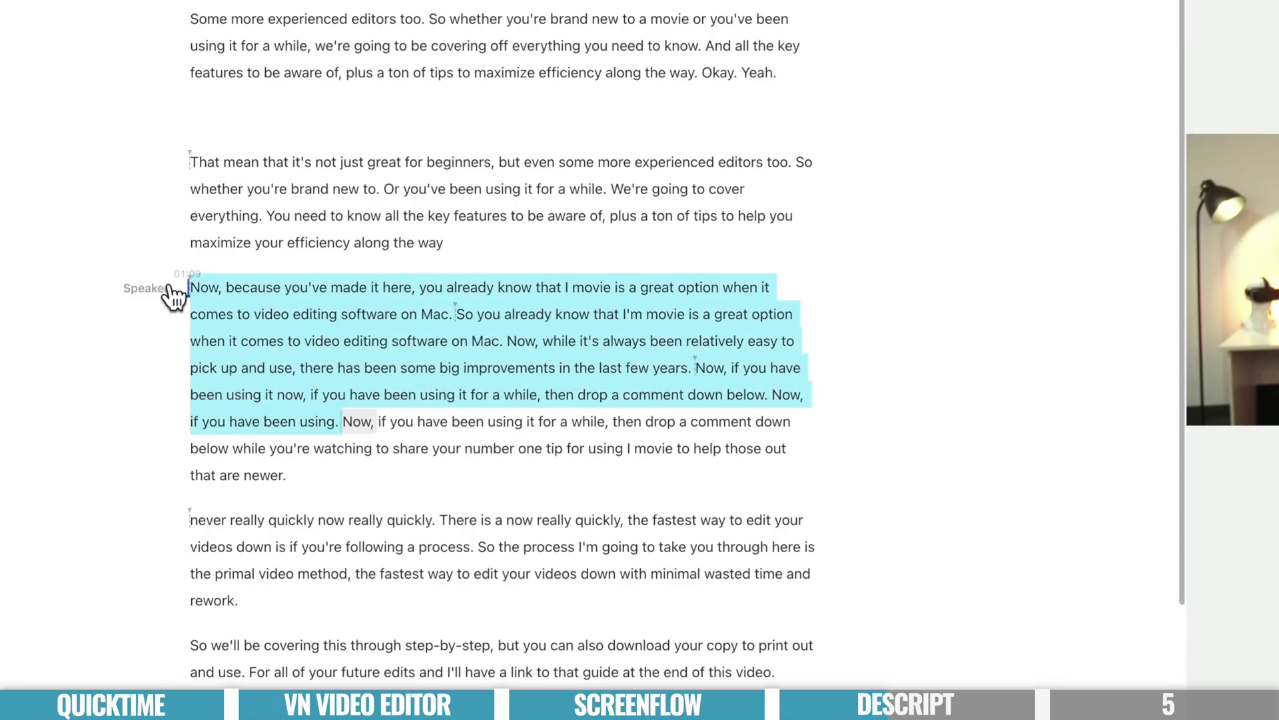
{"action": "key", "text": "BackSpace"}
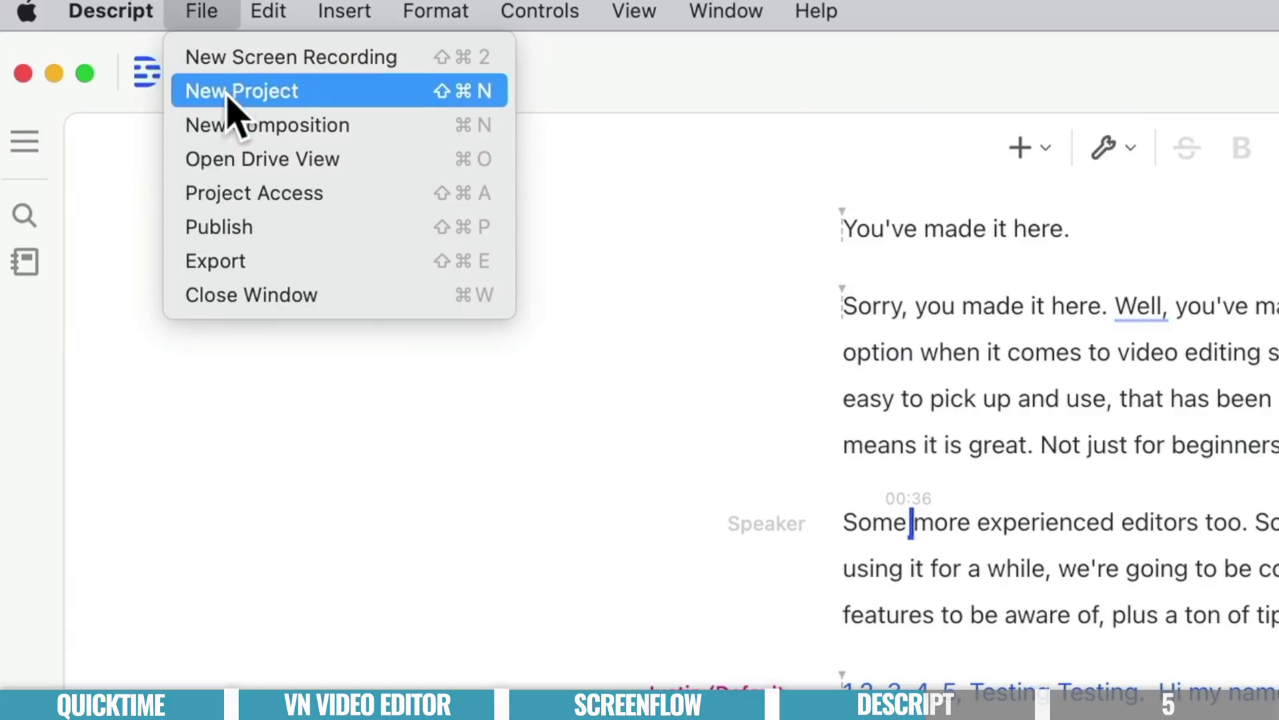
{"action": "left_click", "coordinate": [271, 261]}
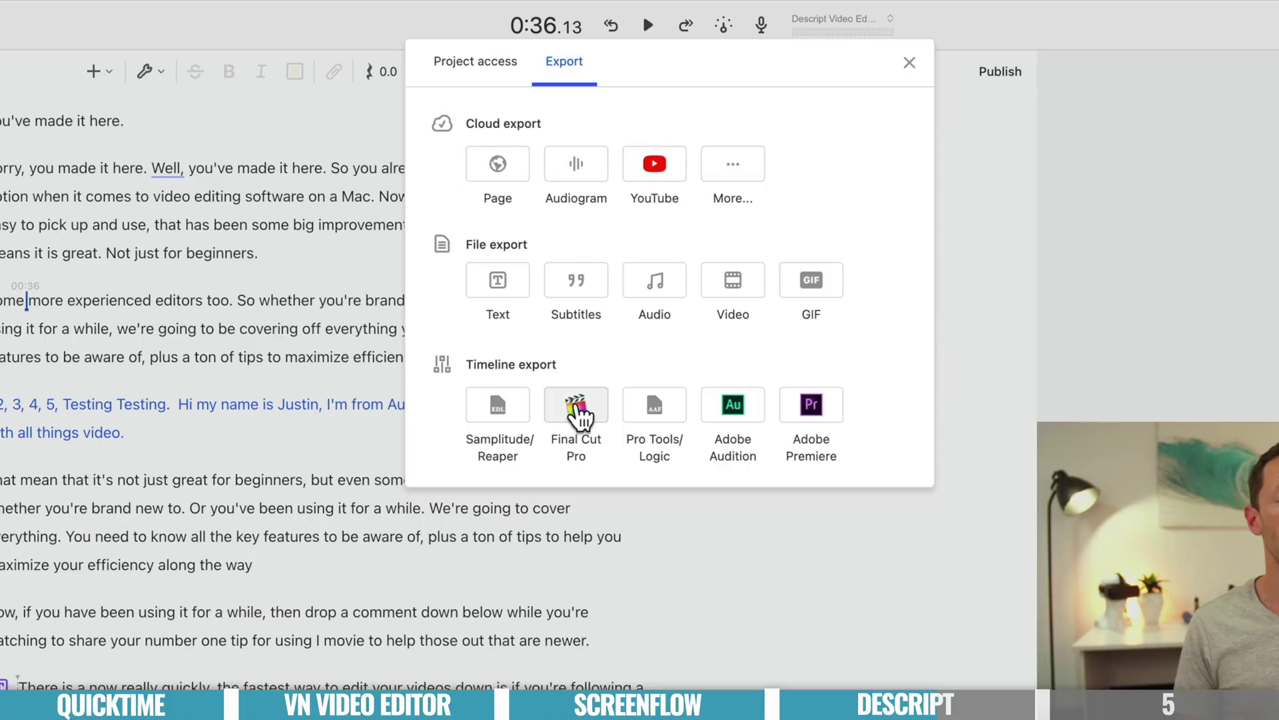
{"action": "left_click", "coordinate": [577, 408]}
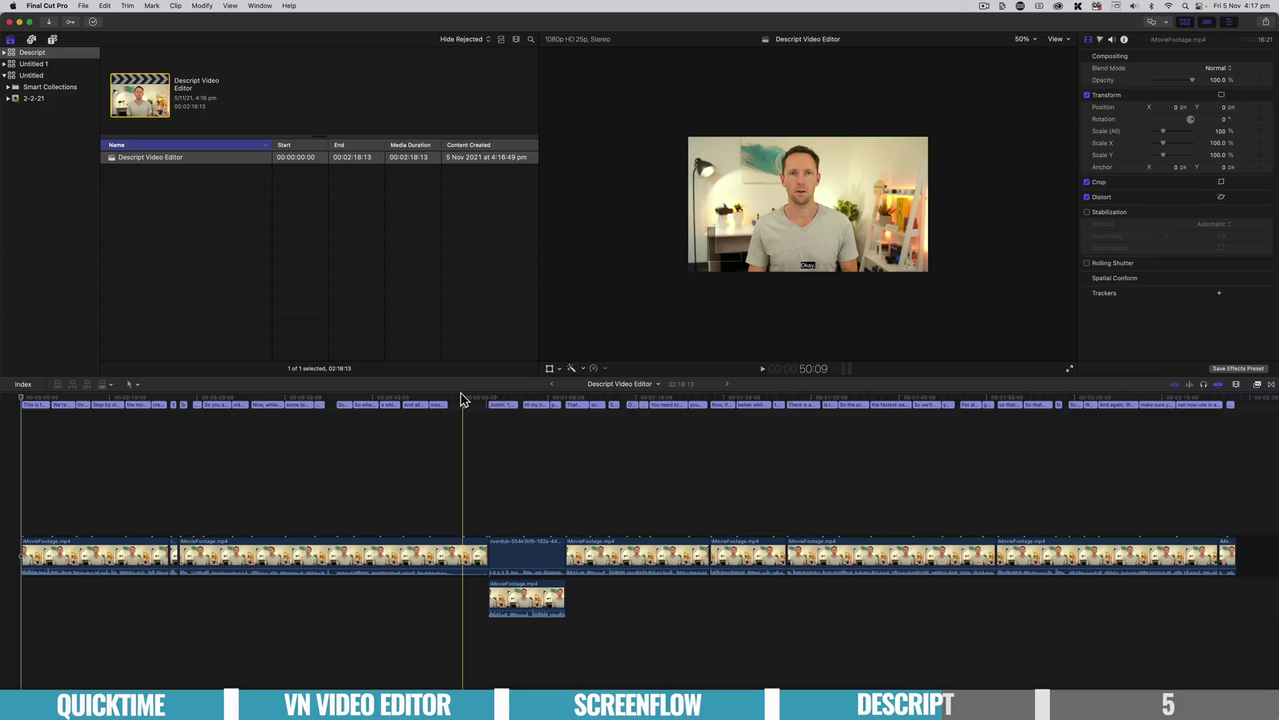